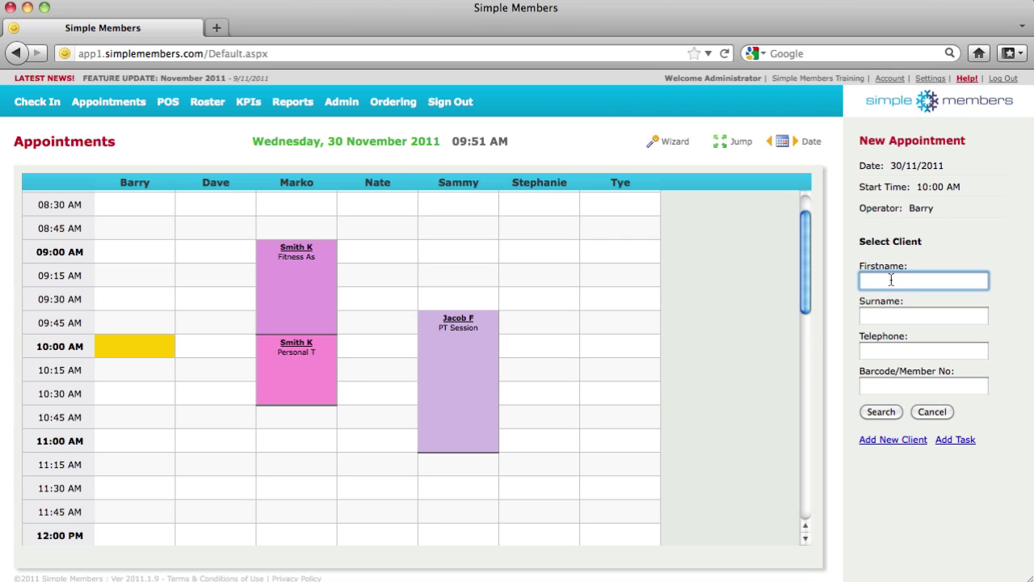
Search for clients by first name "d" and select the third match for the 10:00 AM appointment
text(d)
key(Return)
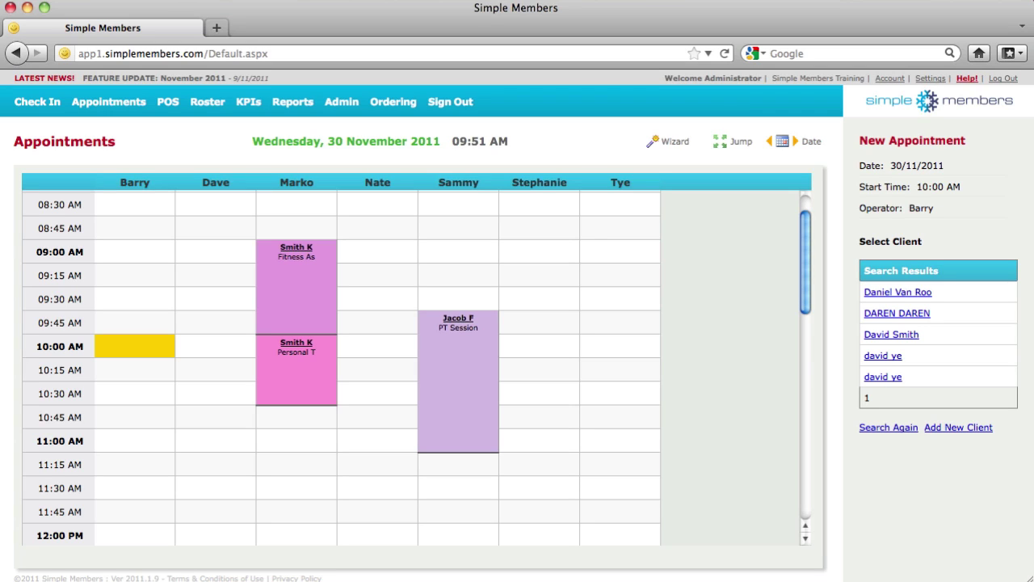
click(911, 343)
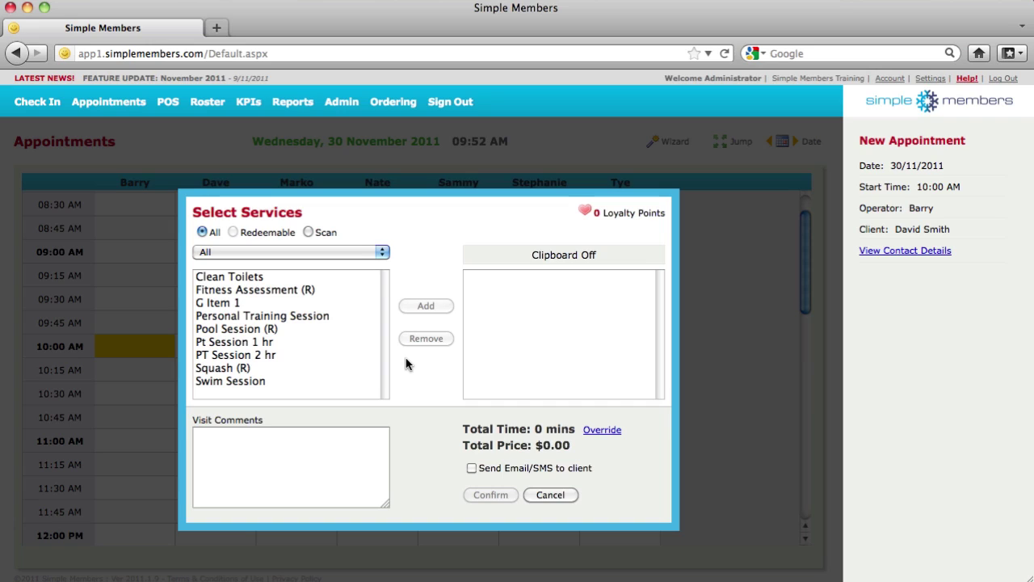
Filter the services to Personal Training and add PT Session 2 hr to the appointment
click(340, 255)
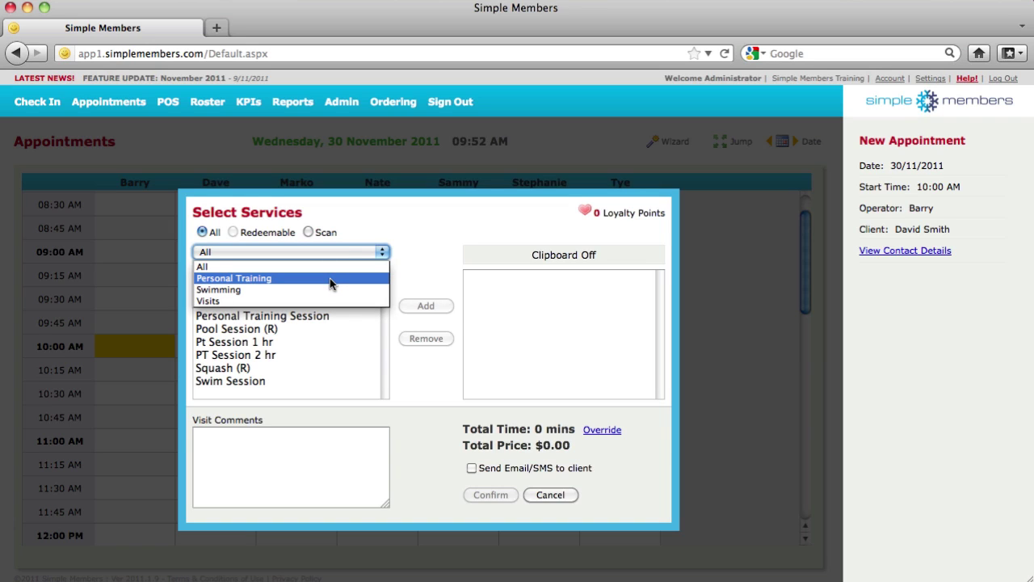
click(330, 278)
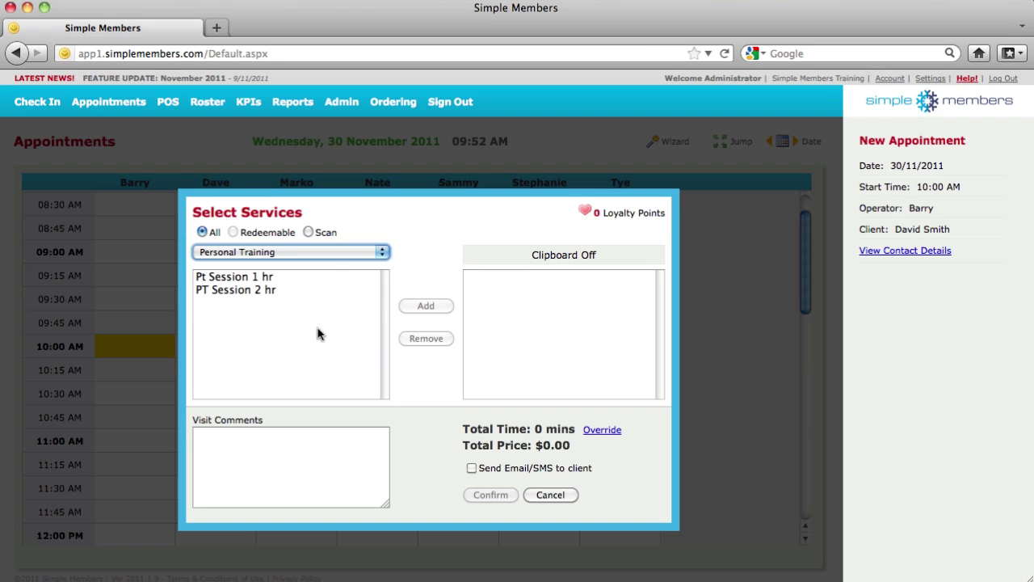
double_click(249, 291)
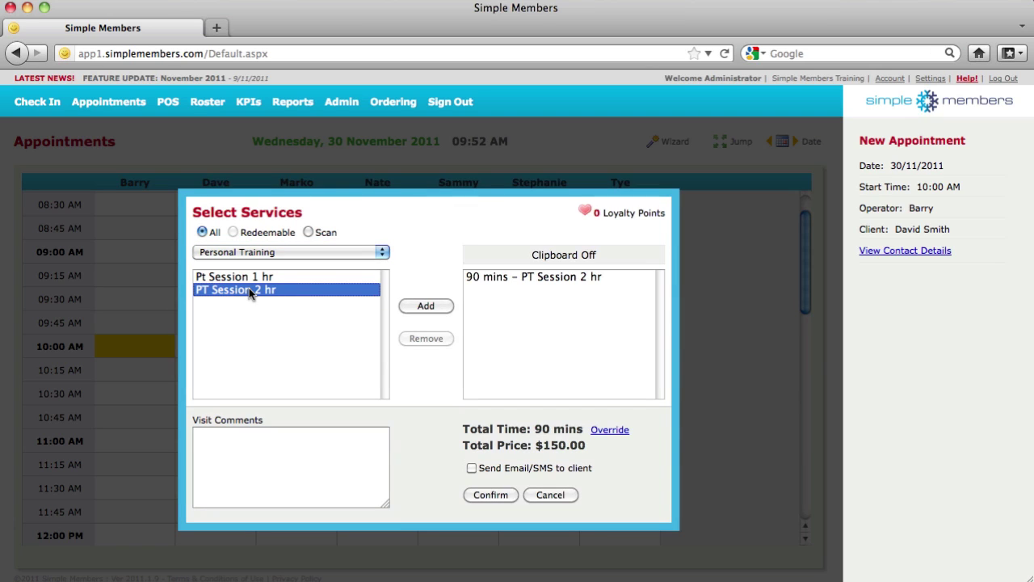
Add Swim Session from the Swimming services and confirm the appointment without visit comments
click(275, 252)
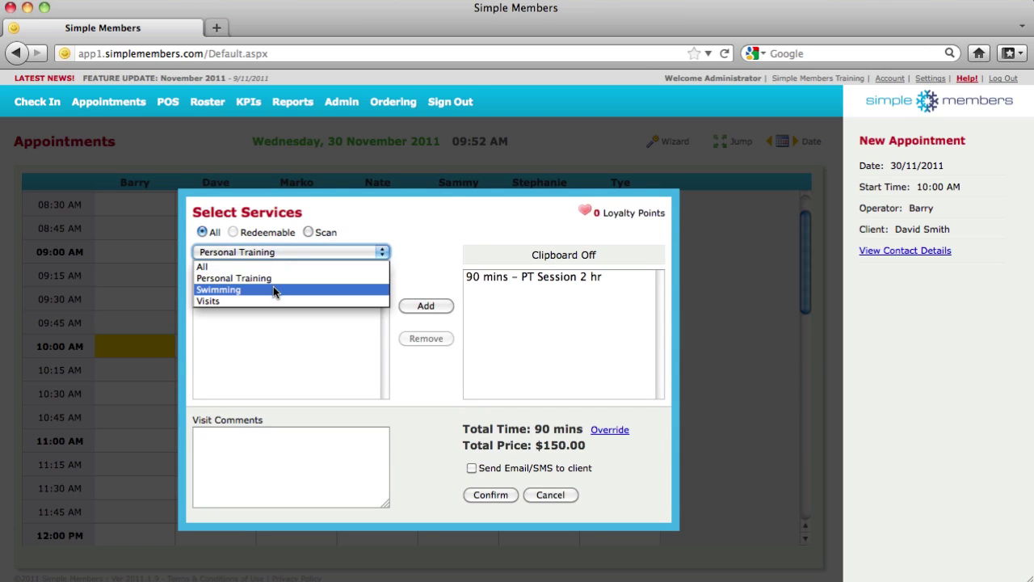
click(272, 287)
double_click(265, 289)
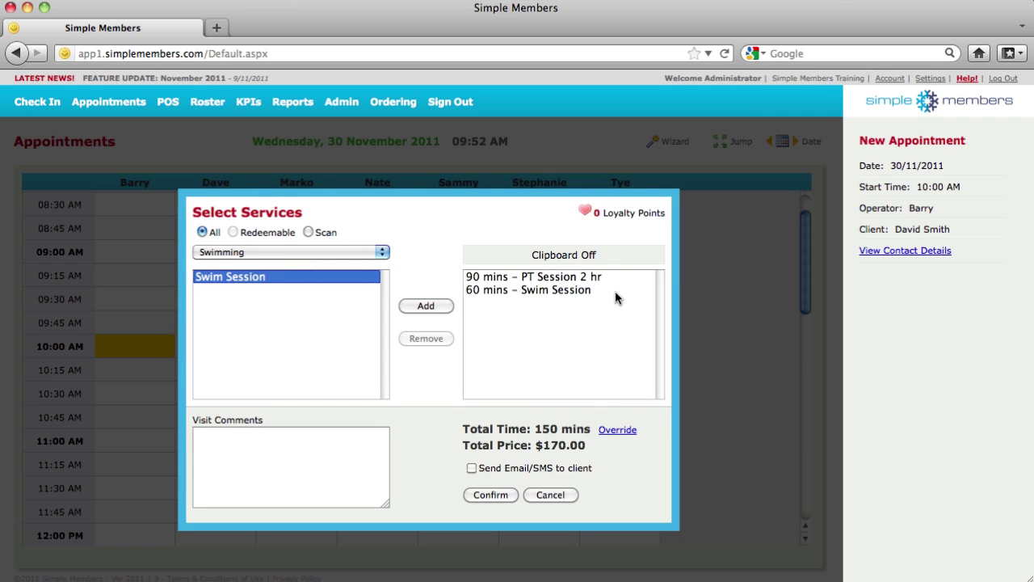
click(303, 450)
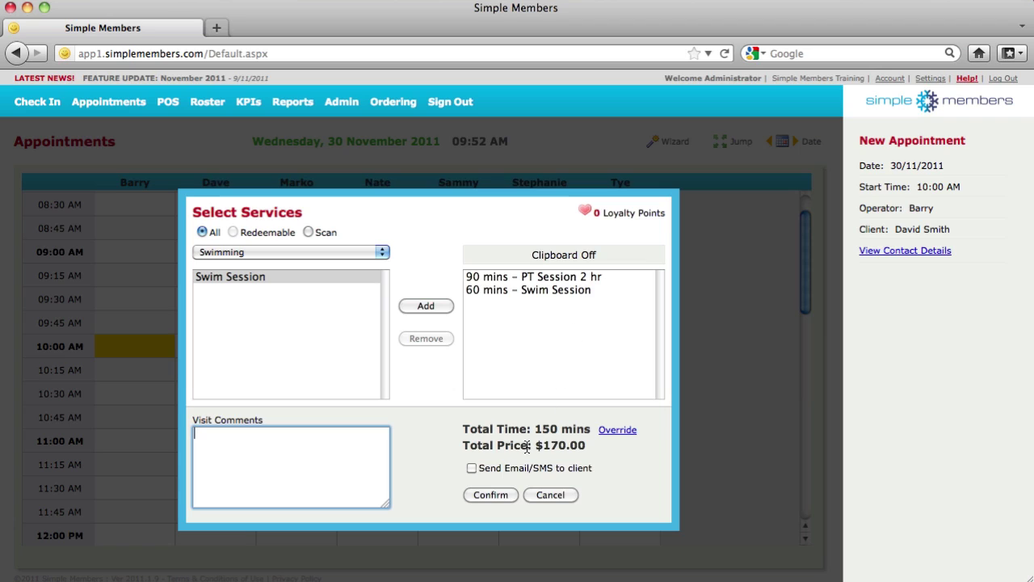
click(484, 493)
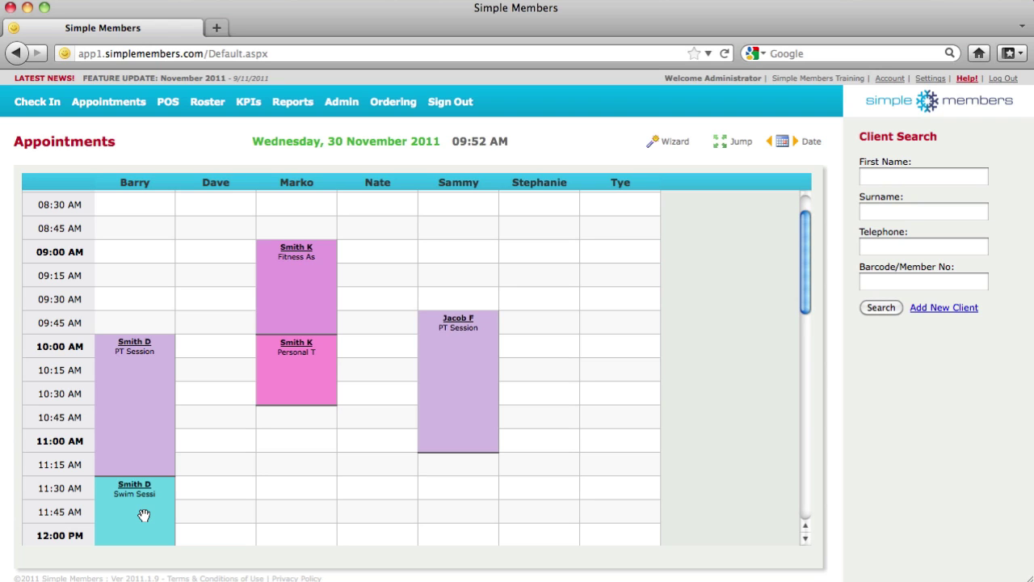
Move the new 10:00 AM PT Session to the adjacent operator's schedule and shorten it to end at 11:15 AM
scroll(202, 489, down, 3)
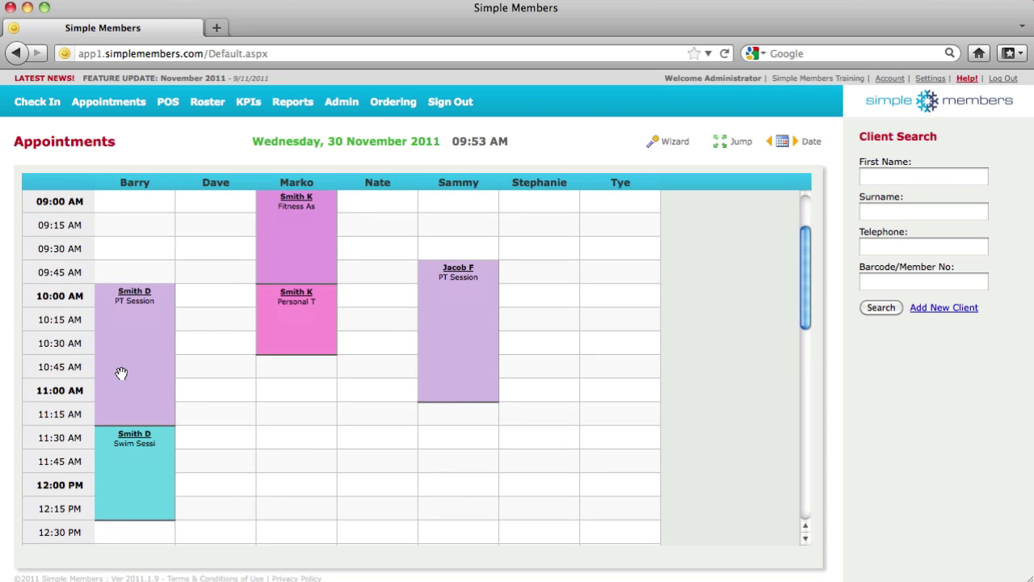
drag(121, 373, 199, 372)
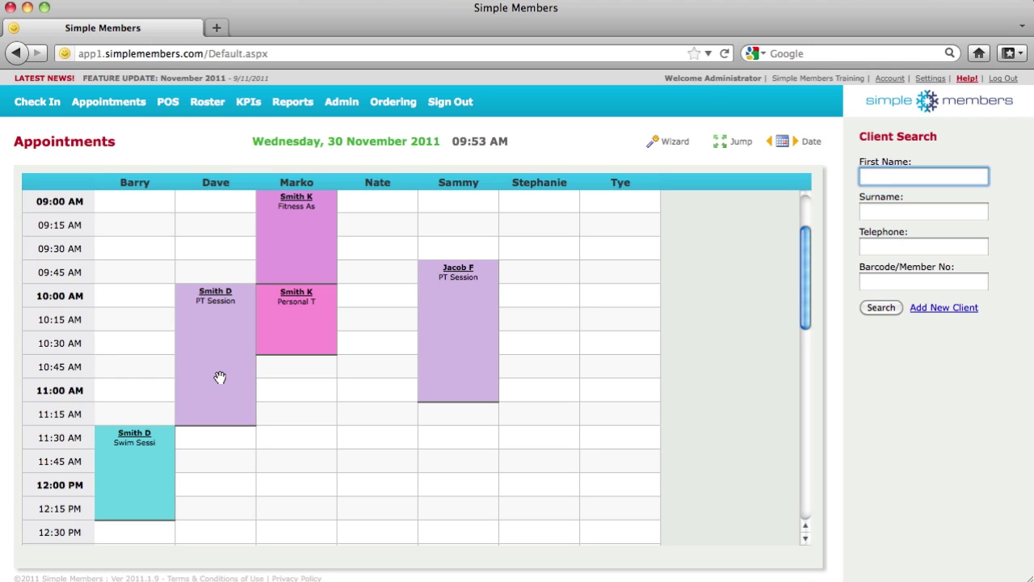
drag(219, 427, 220, 401)
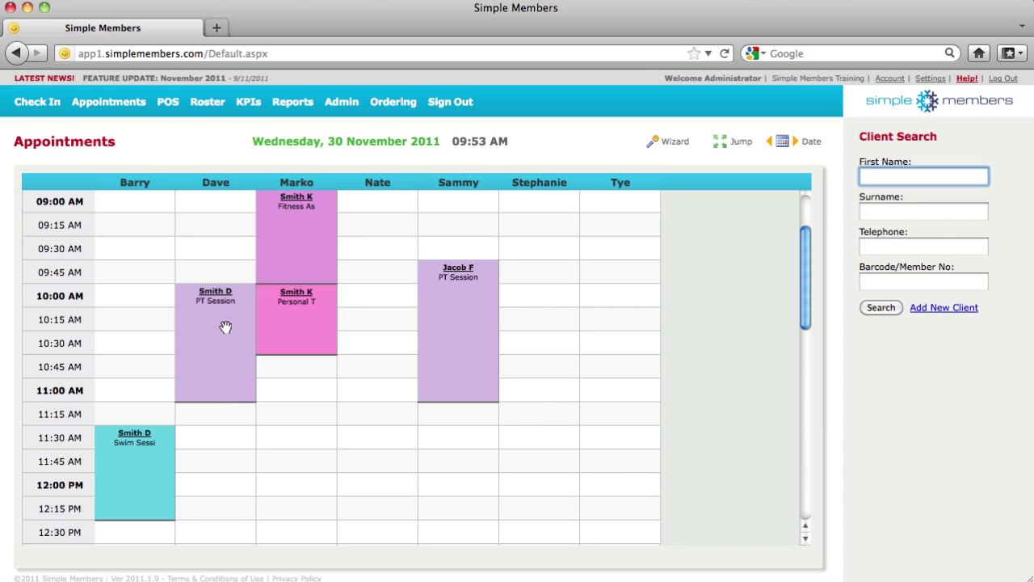
View the visit details of the moved 10:00 AM PT Session, then close them
click(219, 296)
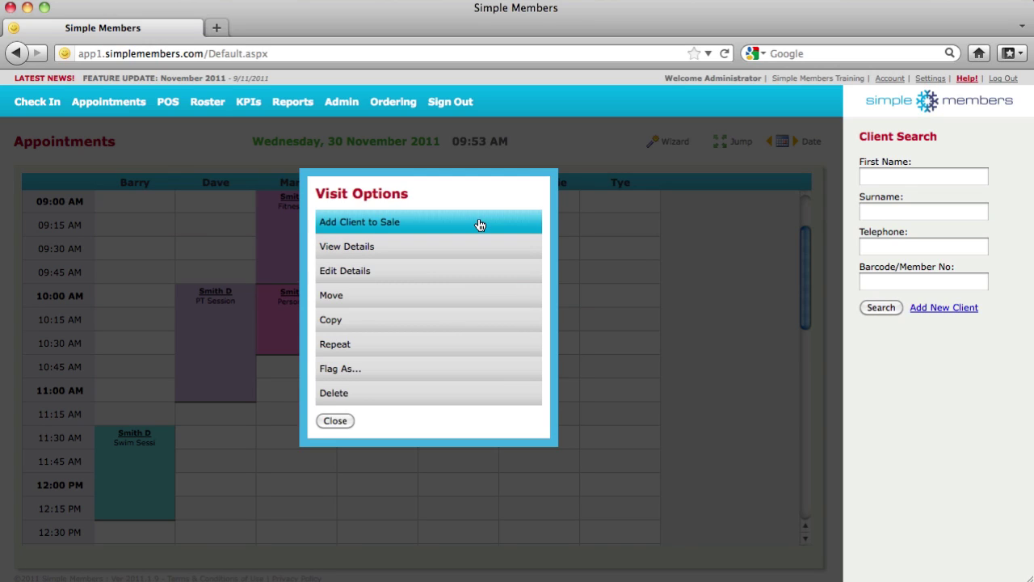
click(475, 248)
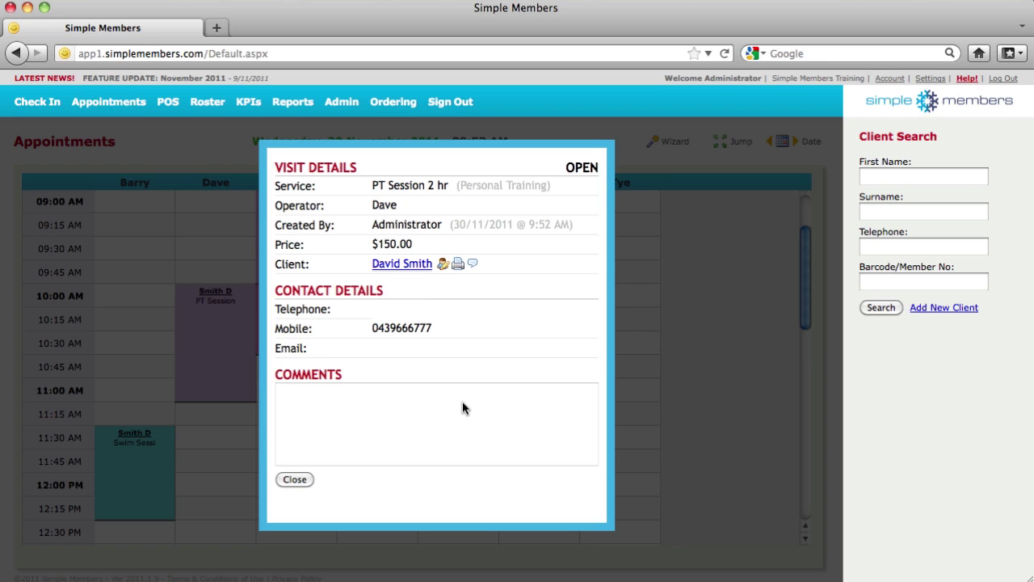
click(295, 479)
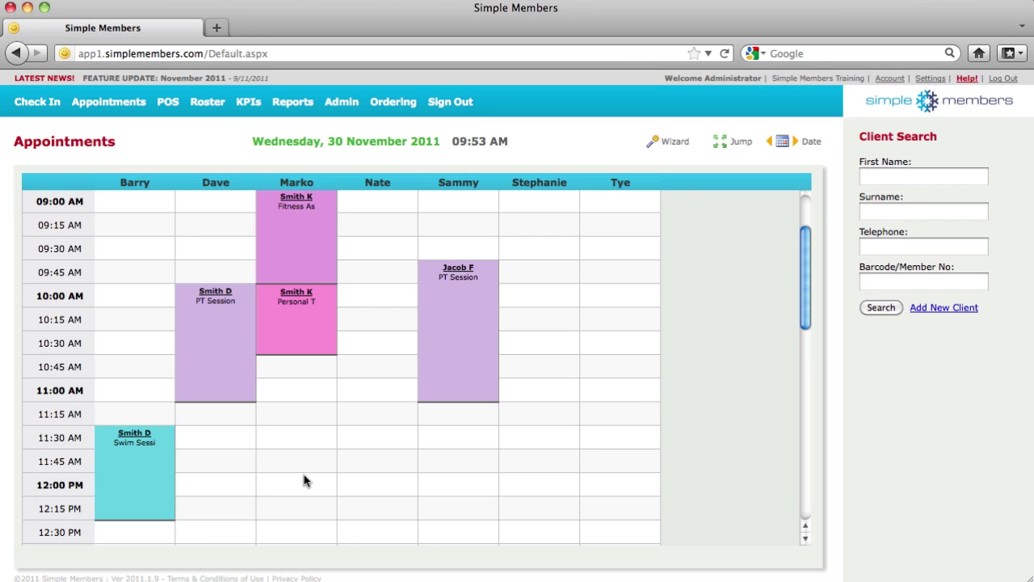
Edit the moved 10:00 AM PT Session to add the visit comment "Extra long session" and save it
click(223, 297)
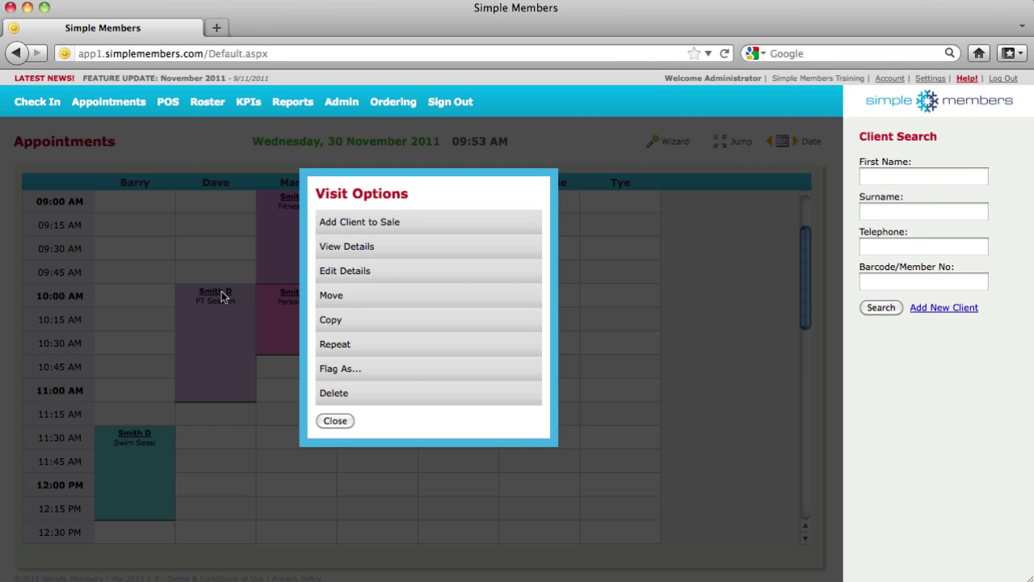
click(417, 276)
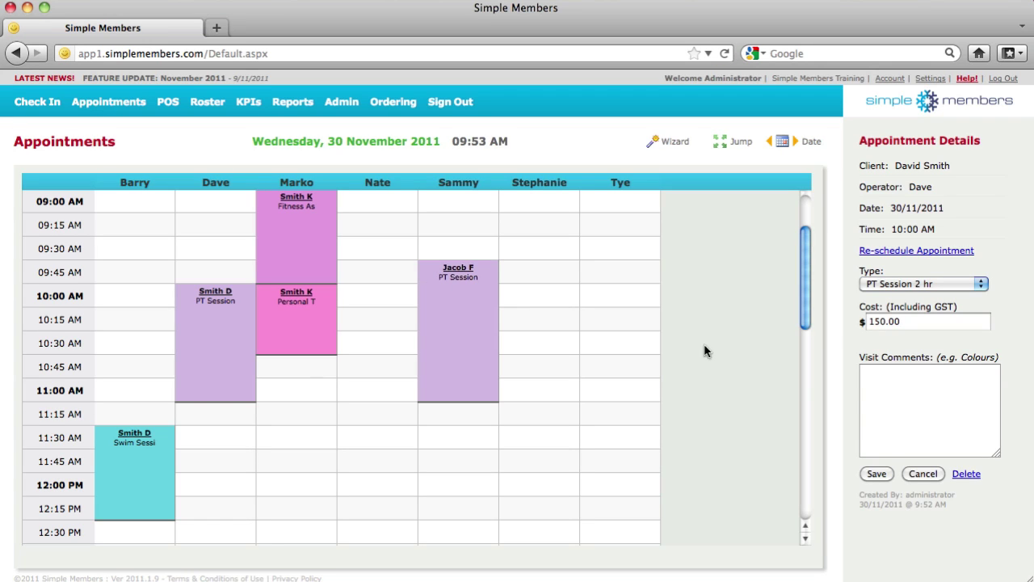
click(894, 398)
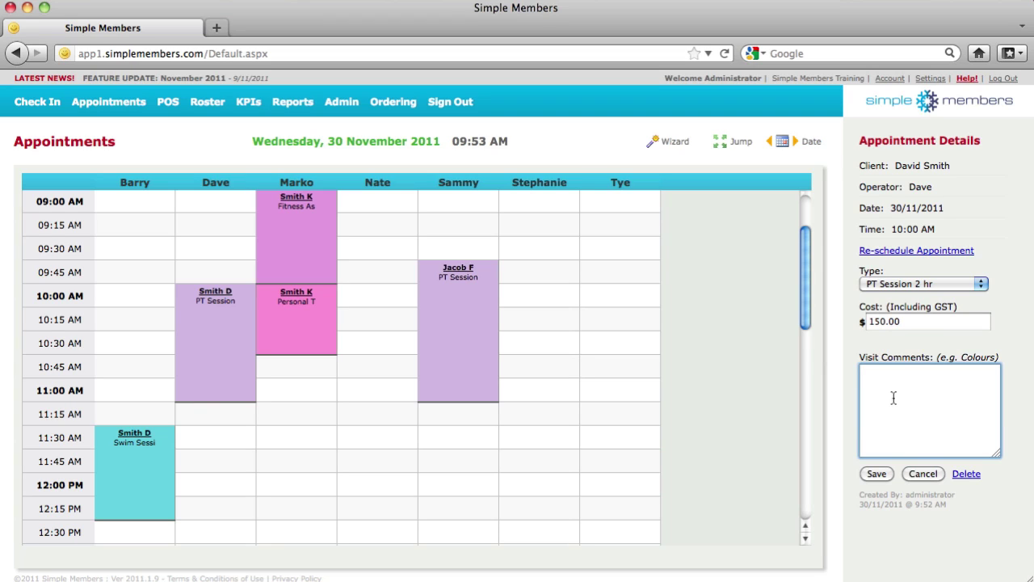
text(Extra long session)
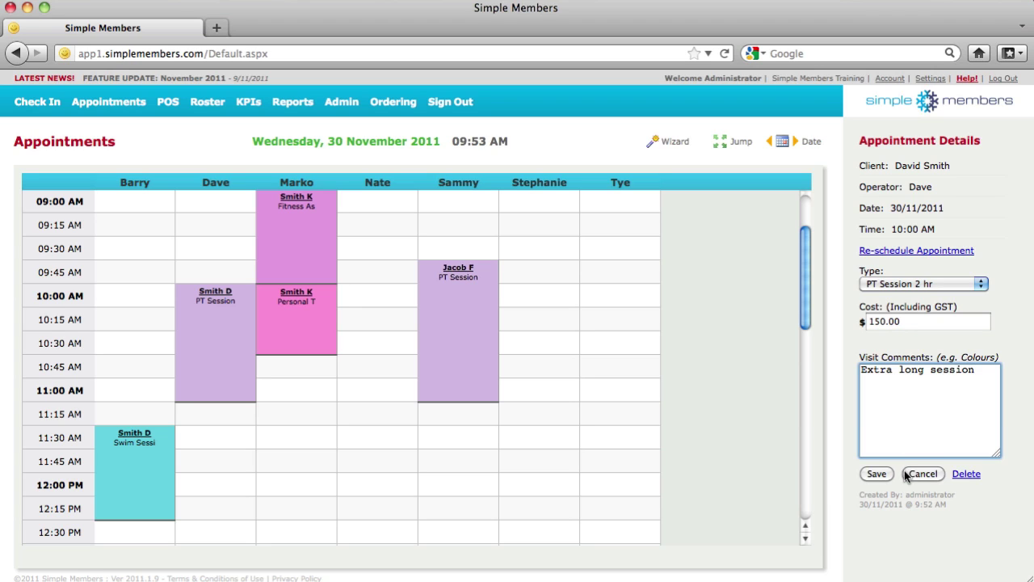
click(879, 471)
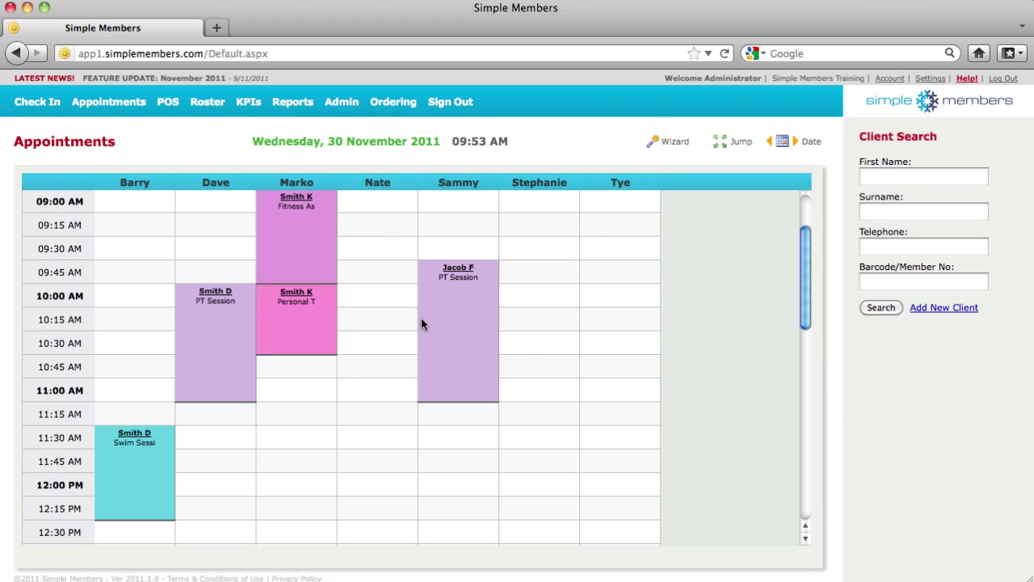
Check the PT Session's visit details for the comment and open the client's profile from there
click(214, 297)
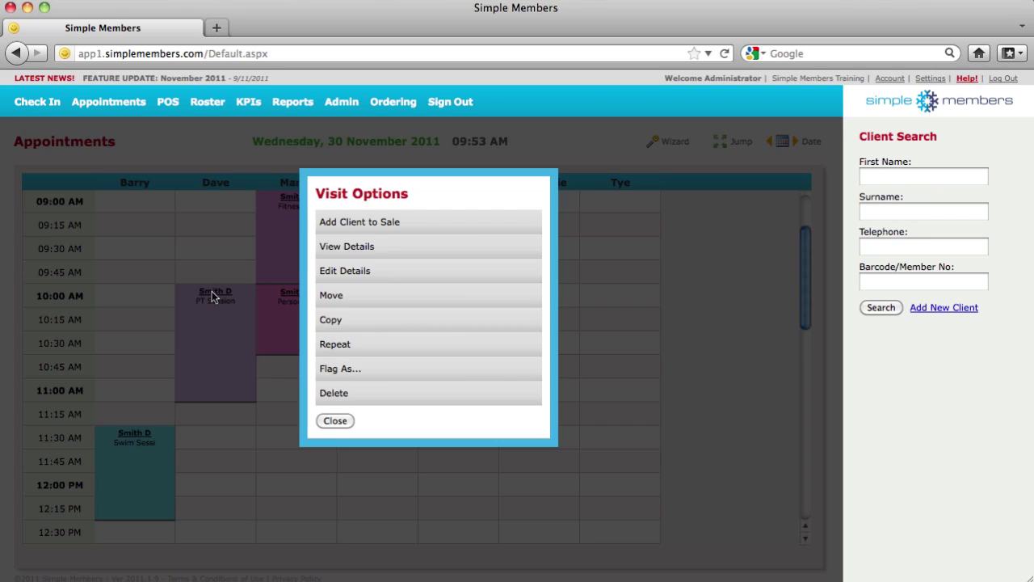
click(368, 247)
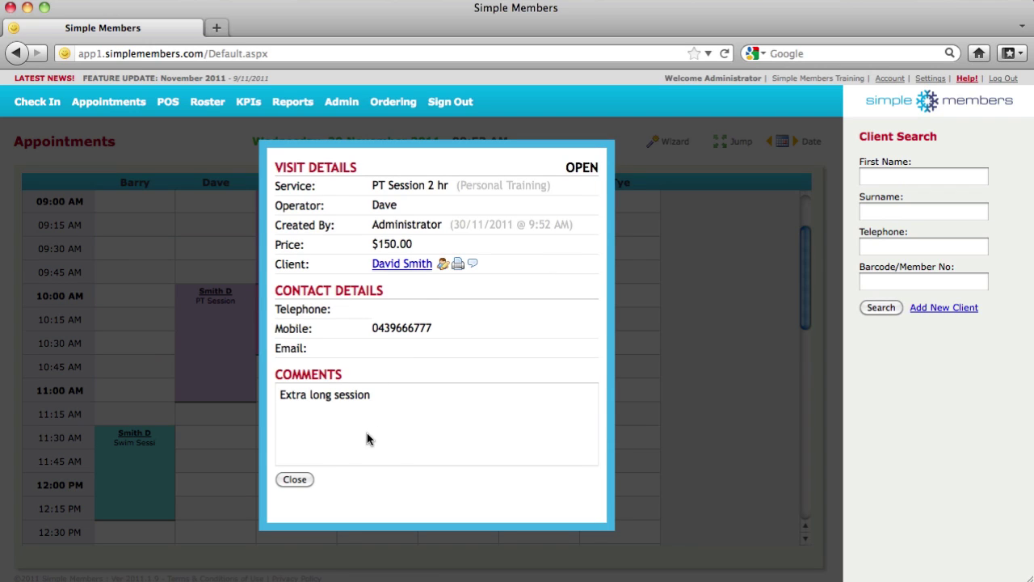
click(410, 267)
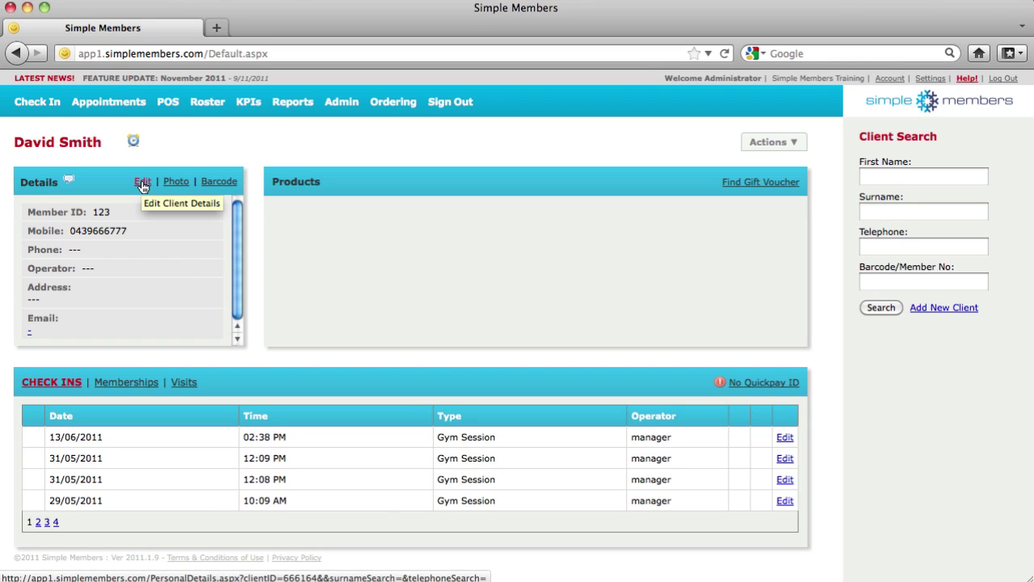
Look at the client's image upload form and the member barcode form
click(178, 184)
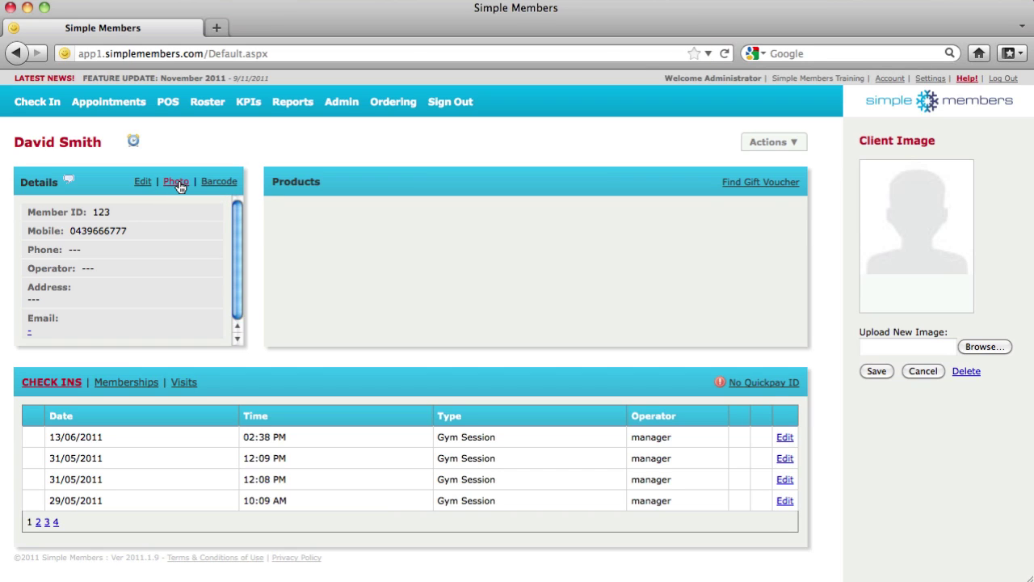
click(230, 185)
click(899, 187)
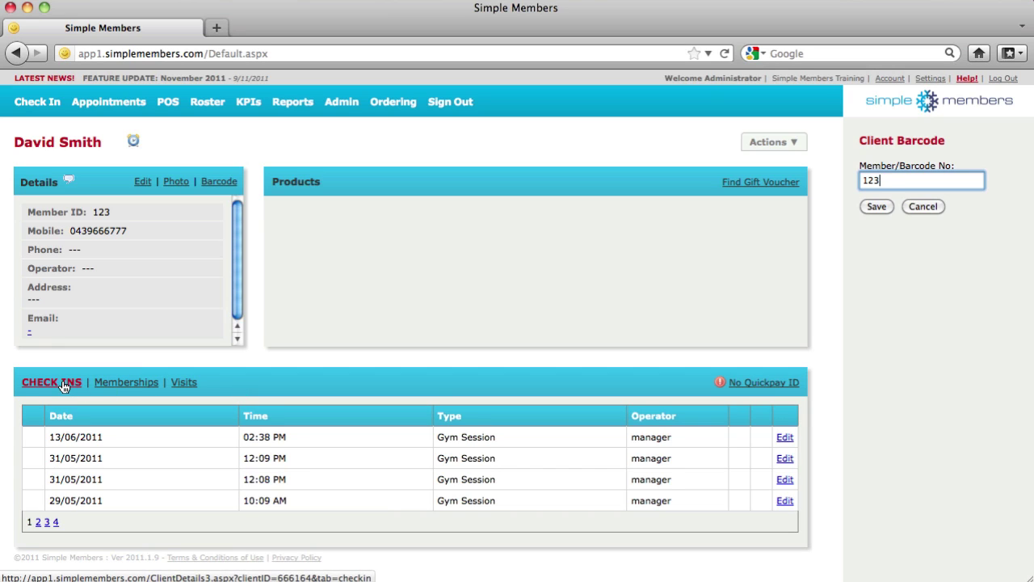
Review the client's memberships and visit history, including the payment status of the PT Session visit
click(125, 383)
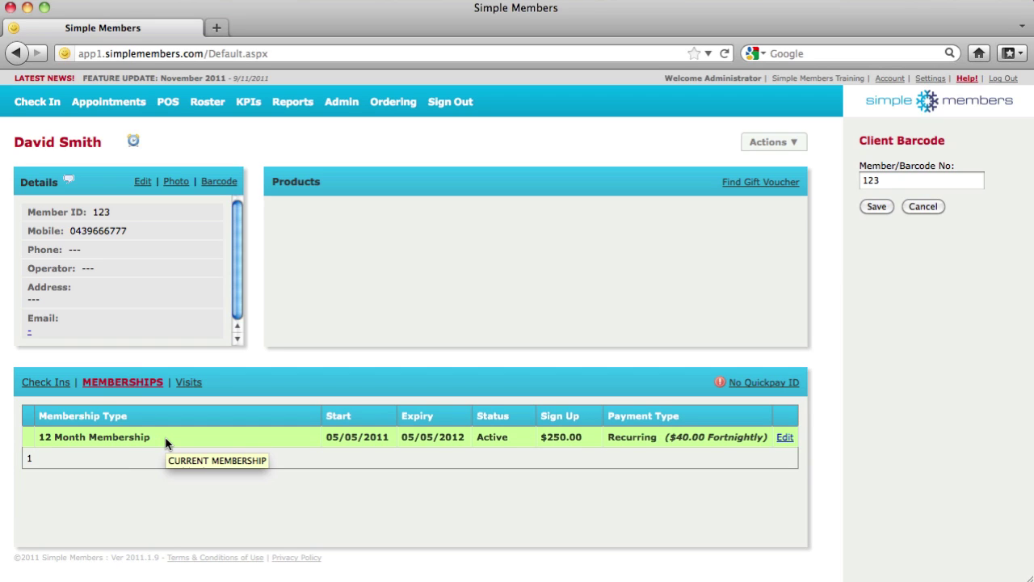
click(194, 383)
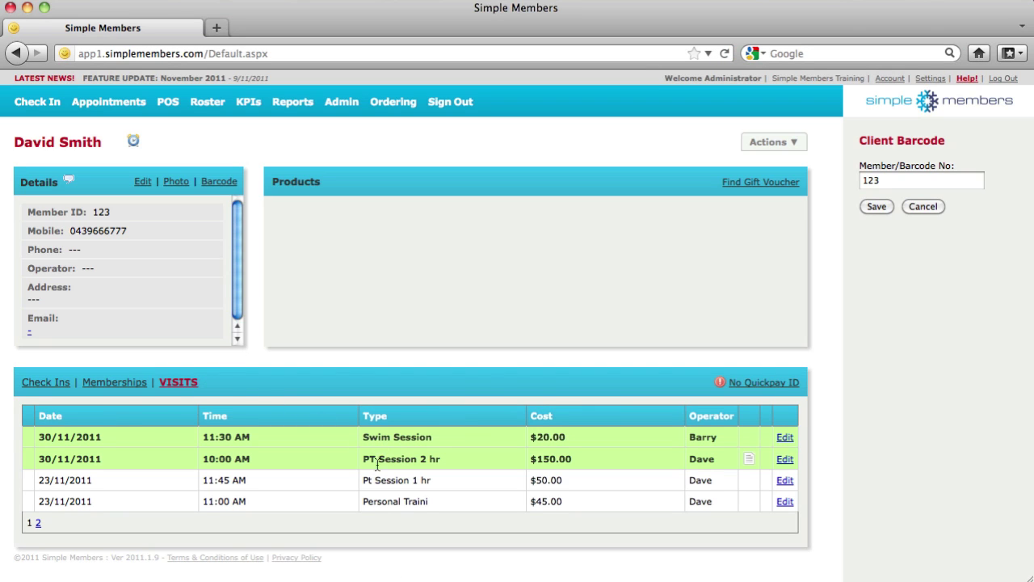
mouse_move(376, 473)
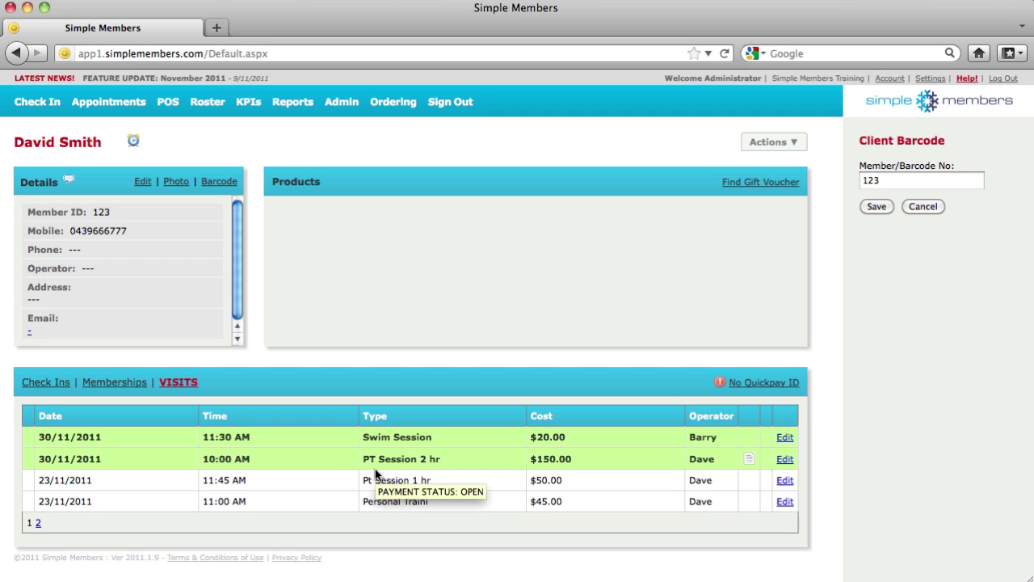
Assign the client to the Important and Loyalty Program categories and save
click(768, 151)
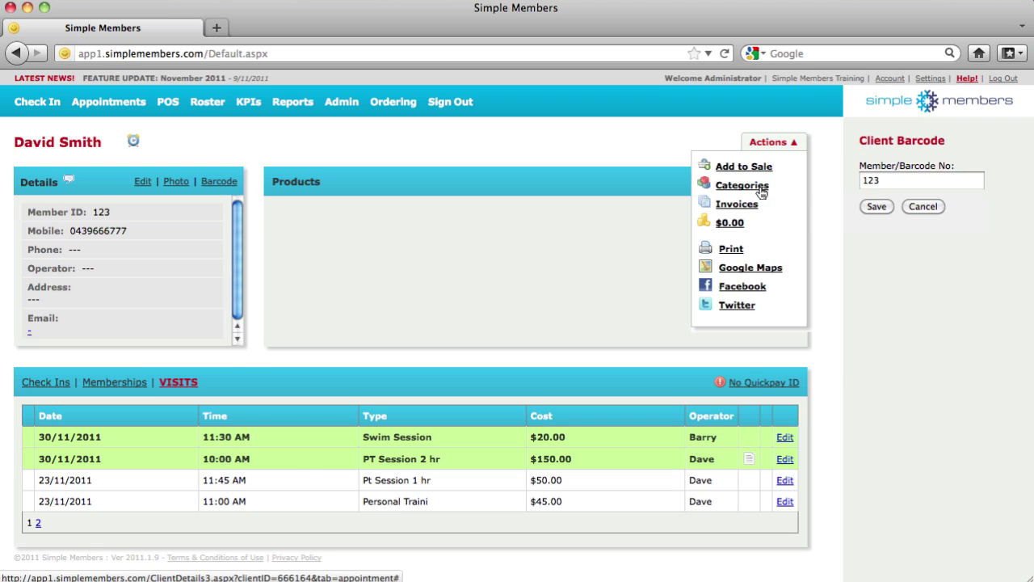
click(742, 186)
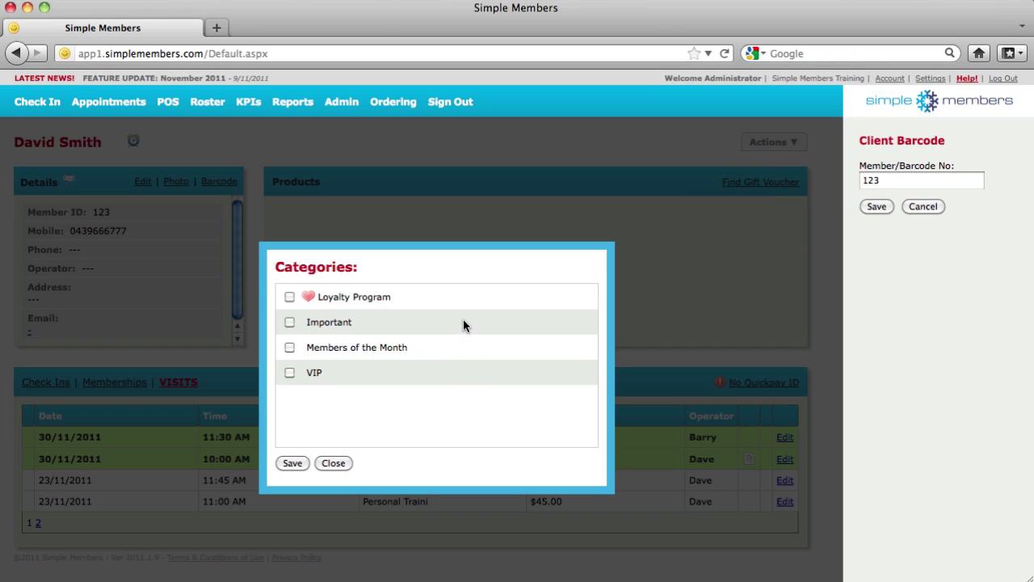
click(289, 322)
click(289, 296)
click(292, 463)
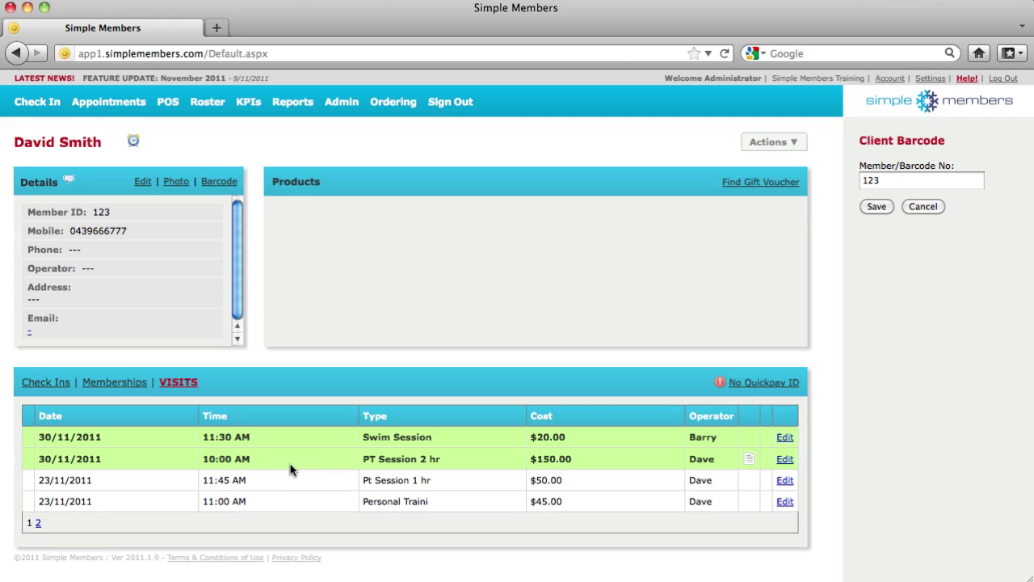
Check the client's available actions, return to the appointments calendar and put the client's Swim Session and PT Session on the clipboard for moving
click(788, 146)
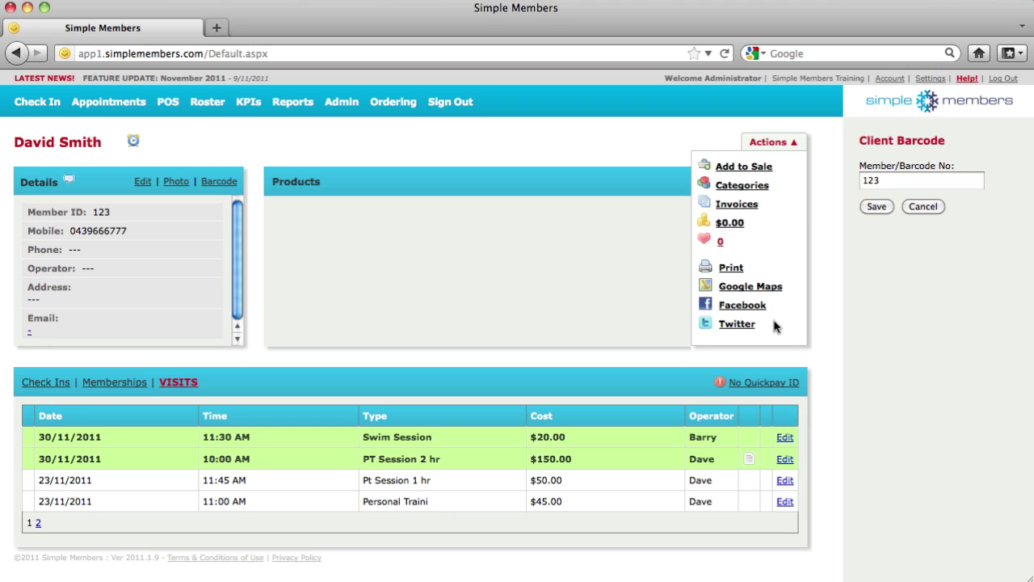
click(130, 105)
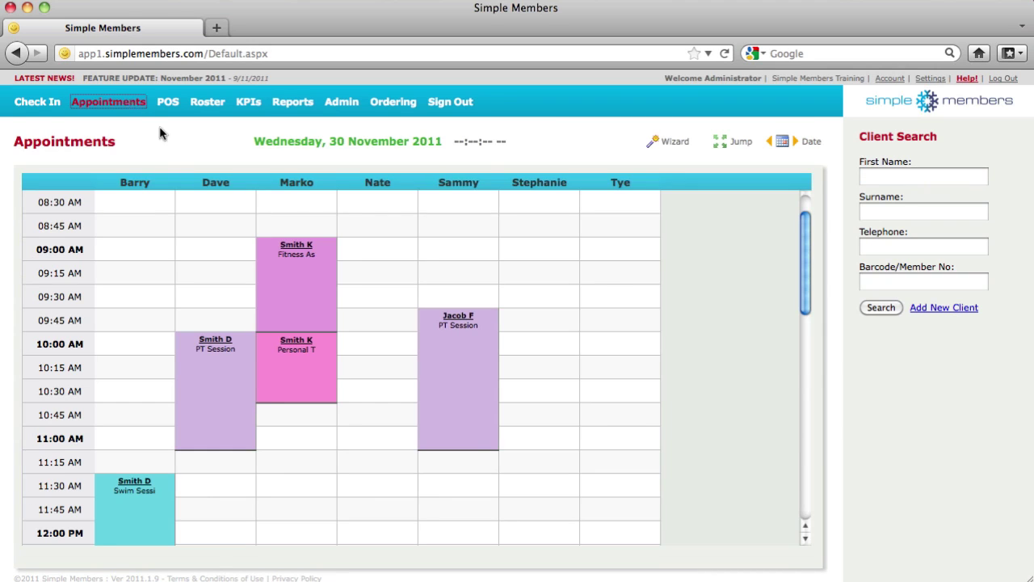
click(223, 345)
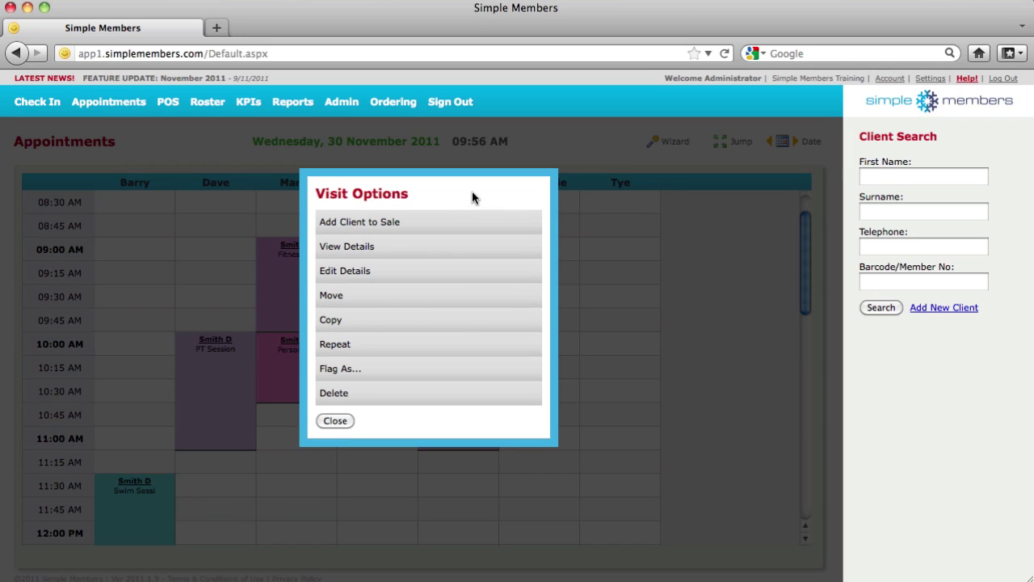
click(474, 304)
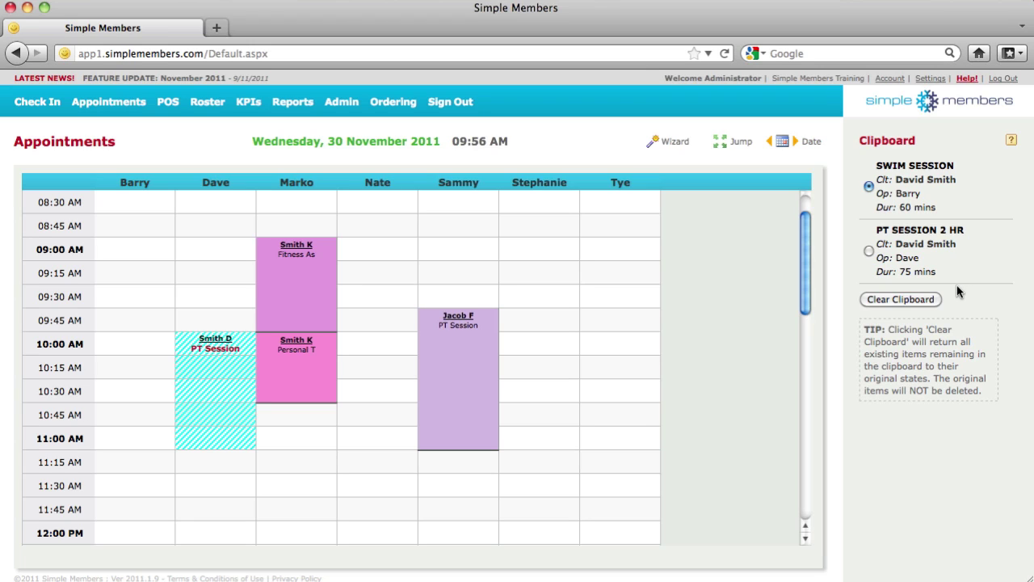
Place the Swim Session from the clipboard on Thursday, 1 December 2011 at 10:00 AM, with the PT Session's operator
click(788, 144)
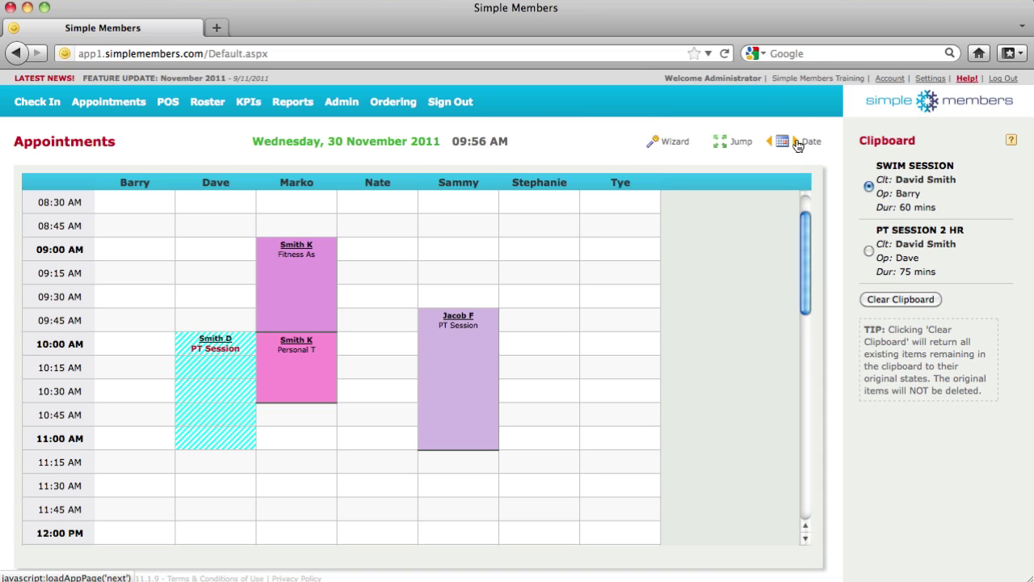
click(797, 143)
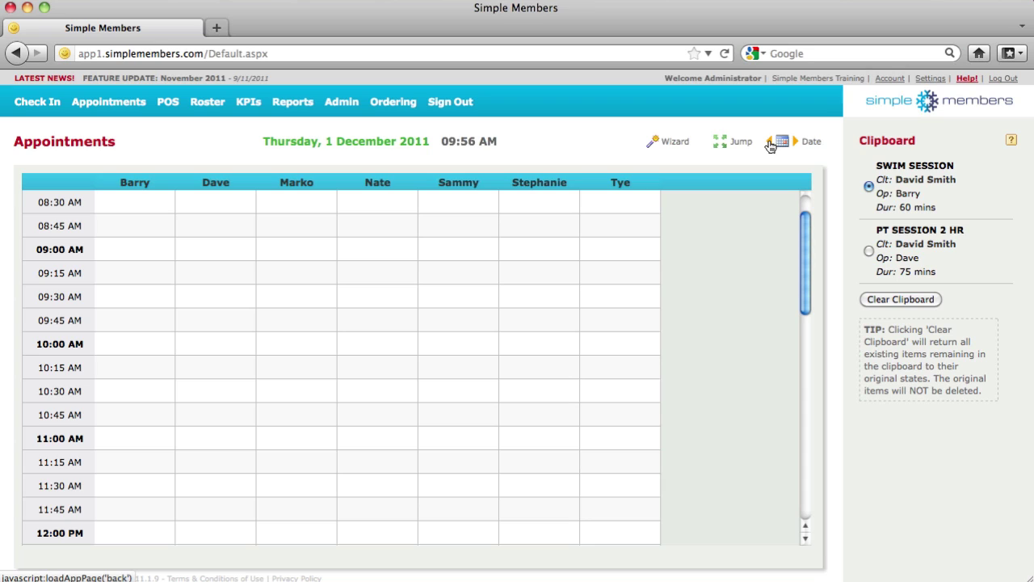
click(241, 346)
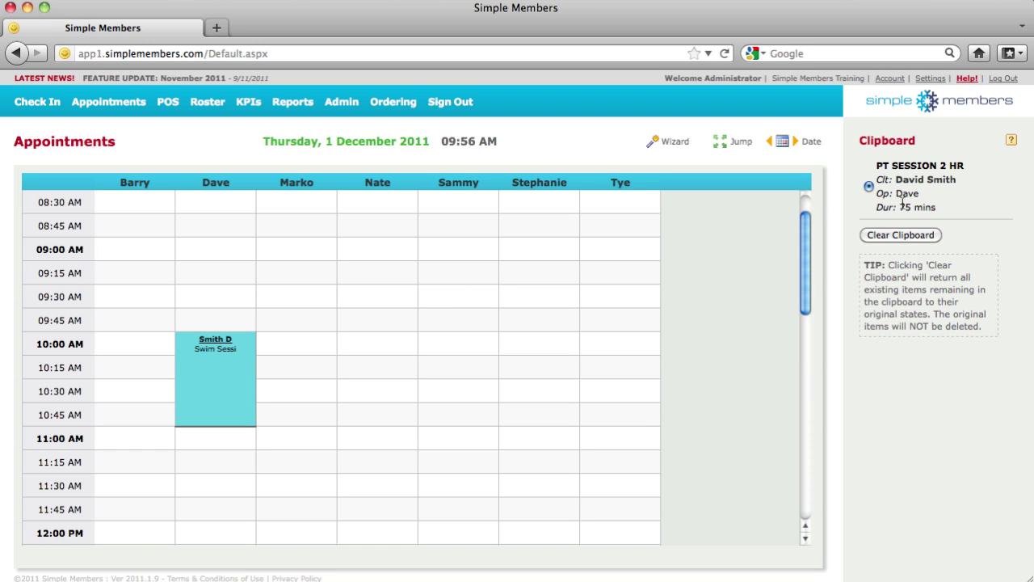
Clear the remaining PT Session from the clipboard and return to the Wednesday, 30 November 2011 calendar
click(902, 235)
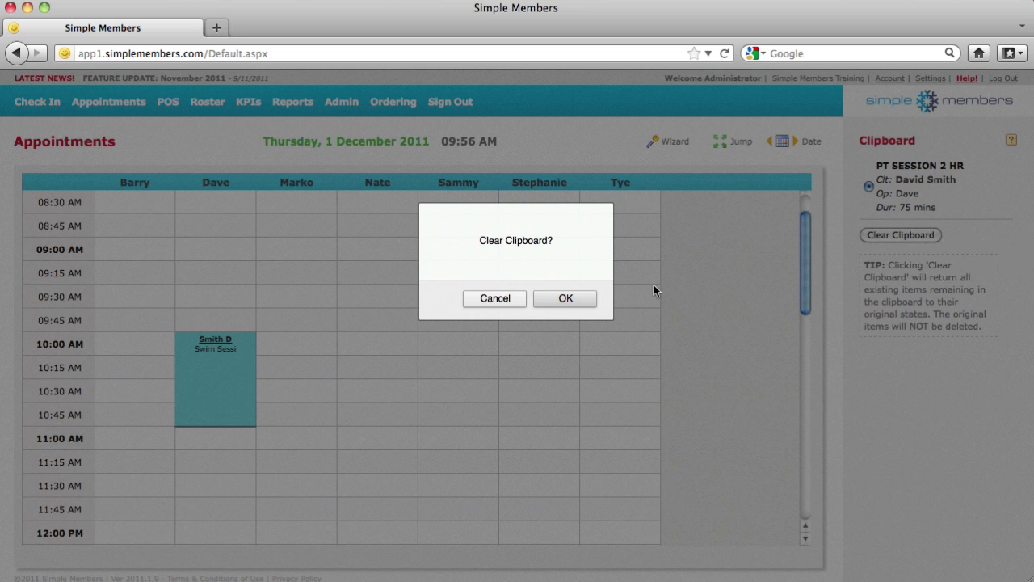
click(591, 293)
click(88, 105)
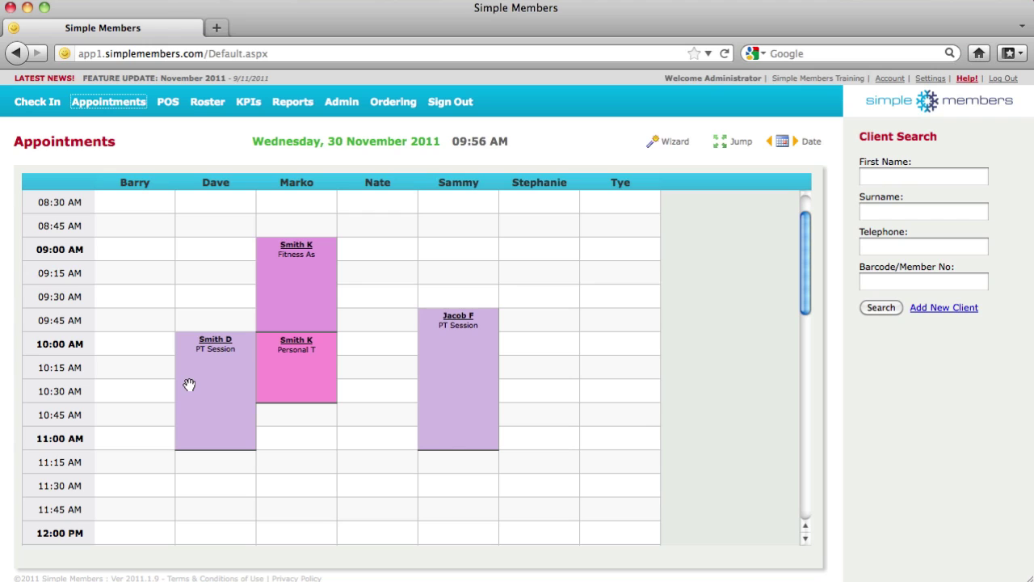
Copy the client's 10:00 AM PT Session to the 10:00 AM slot of the first operator in the calendar
click(211, 342)
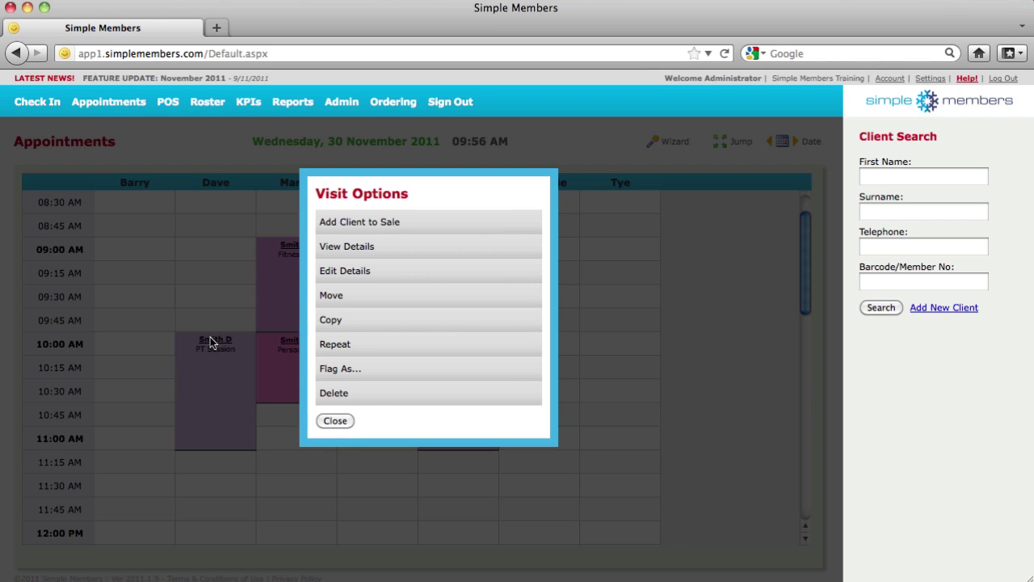
click(397, 327)
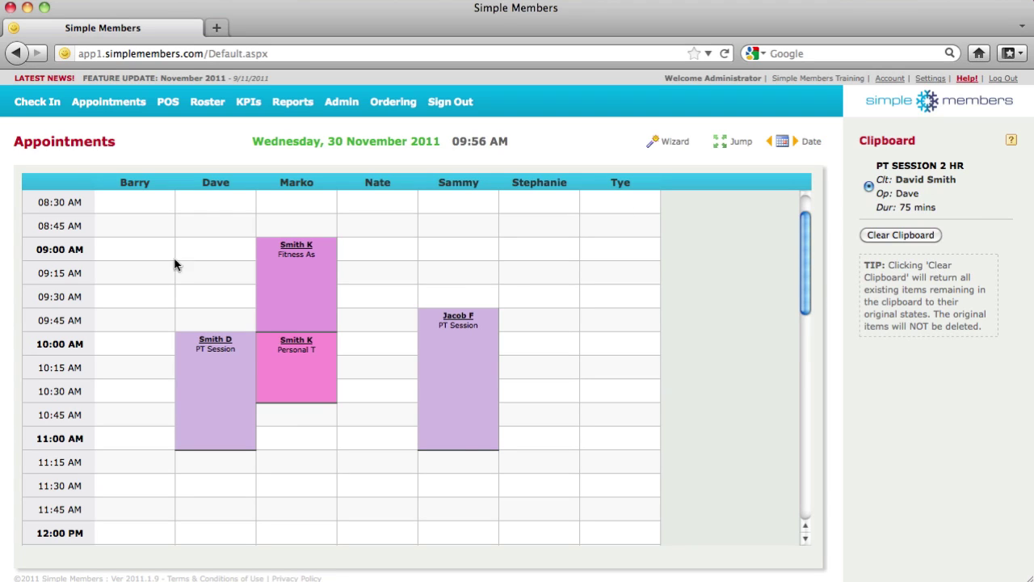
click(120, 347)
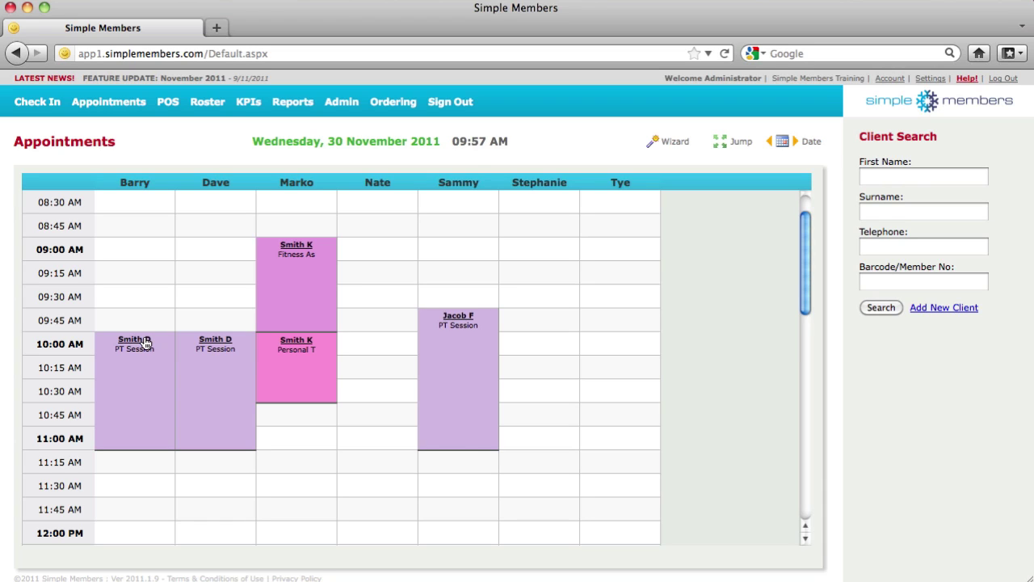
Review the repeat frequency and number-of-weeks options for the original PT Session, then cancel without repeating it
click(208, 343)
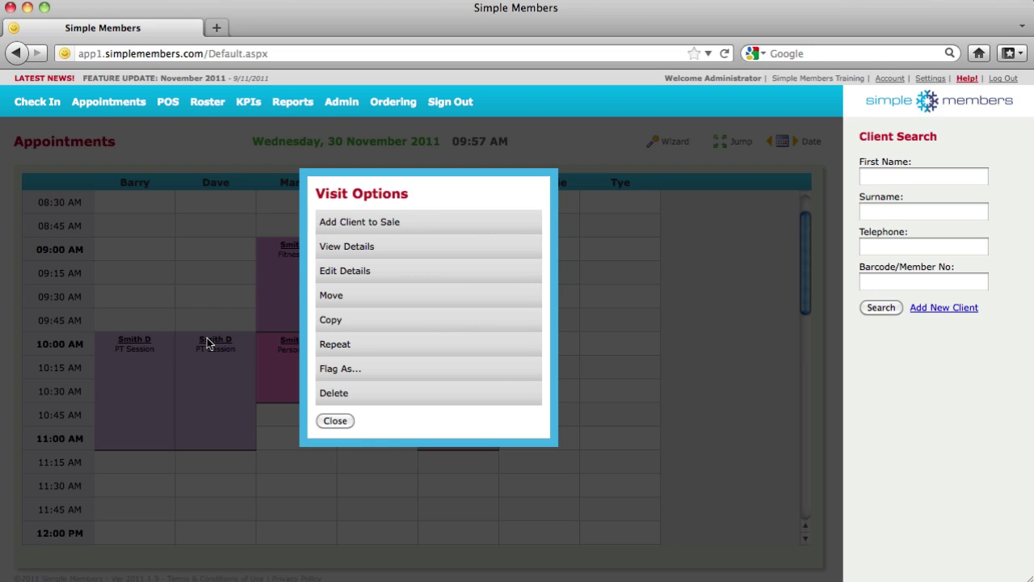
click(411, 351)
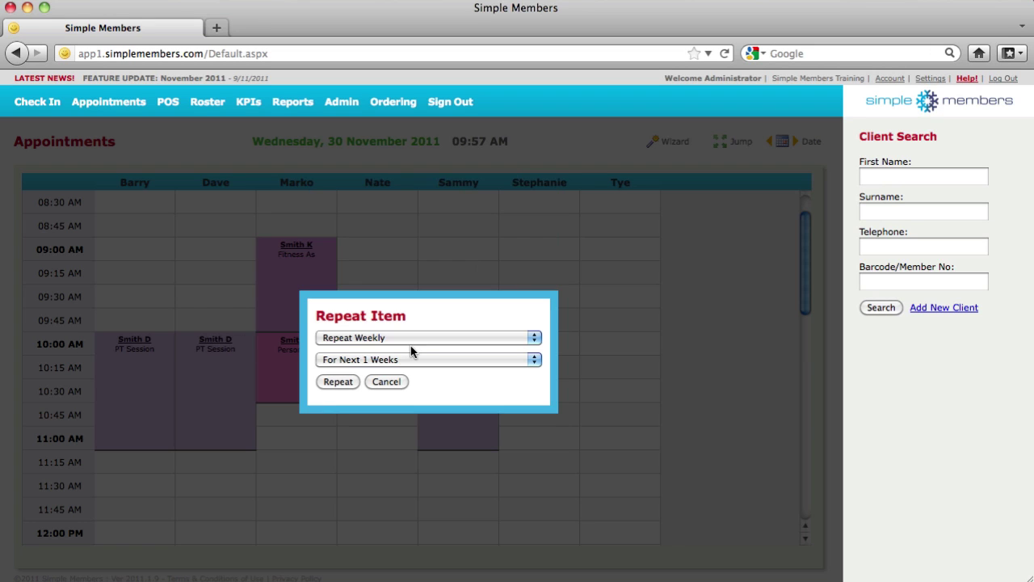
click(422, 338)
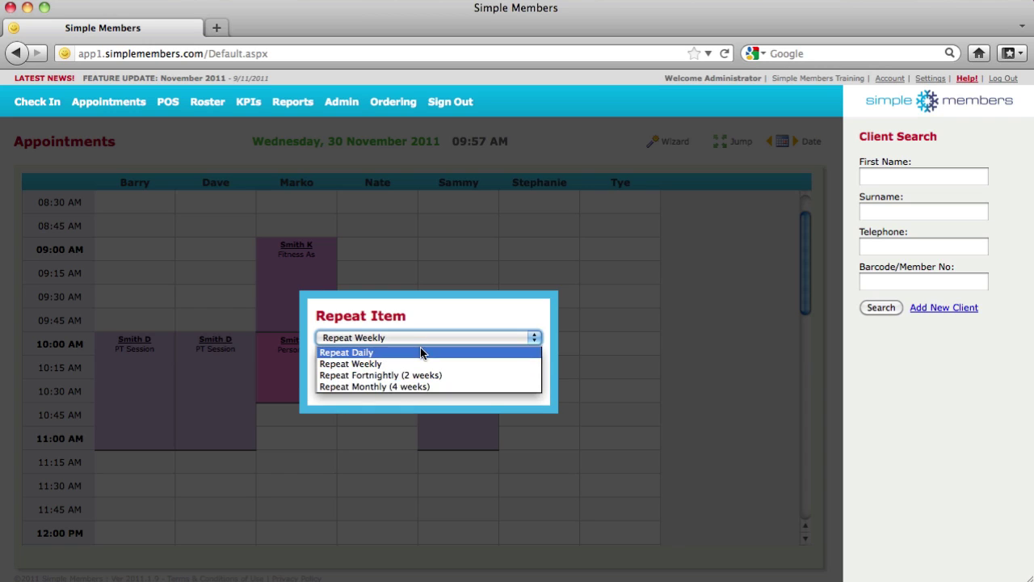
click(422, 343)
click(419, 360)
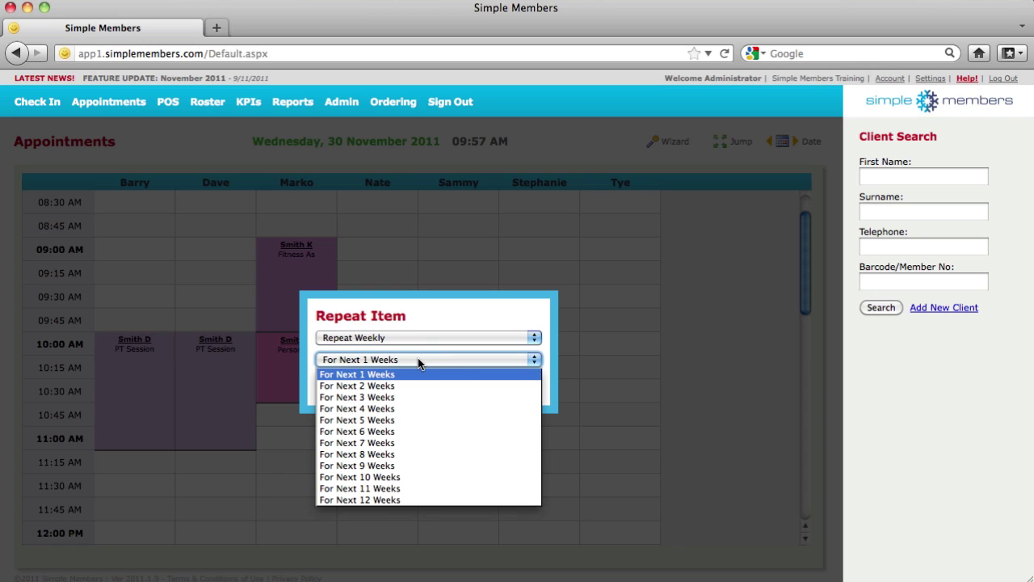
click(406, 374)
click(385, 381)
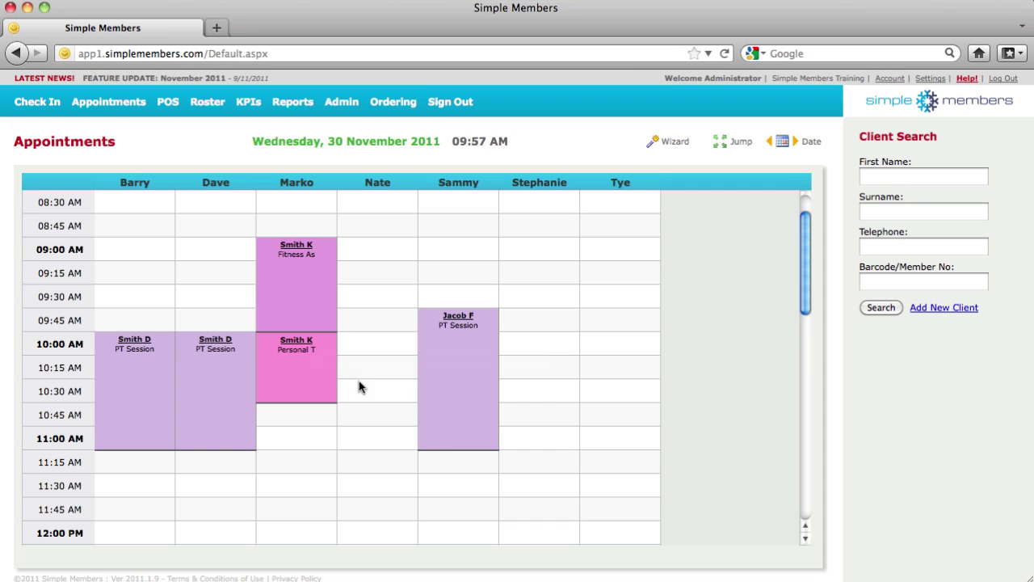
Flag all of the client's visits on 30 November as arrived, starting from the original PT Session
click(209, 345)
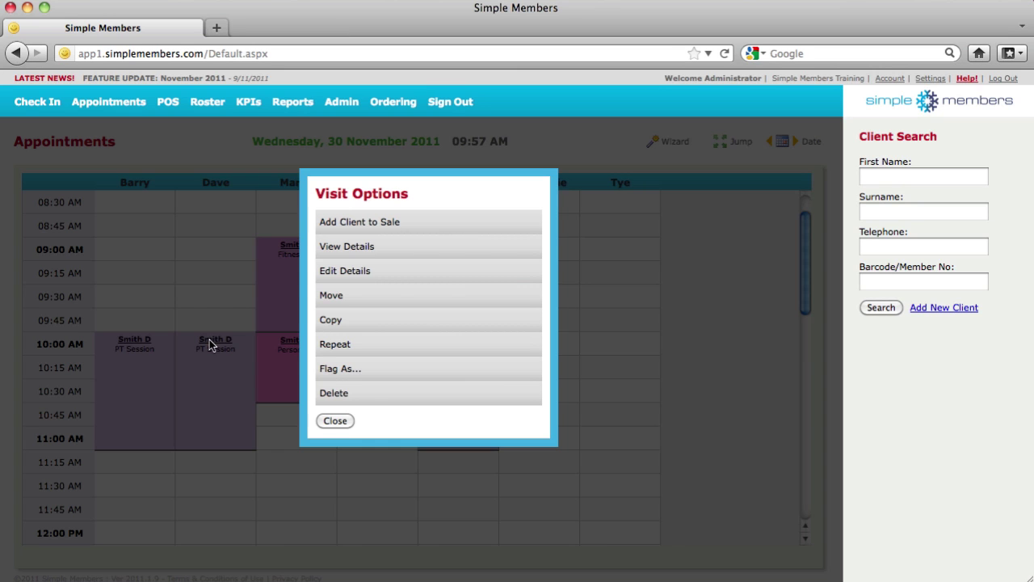
click(409, 371)
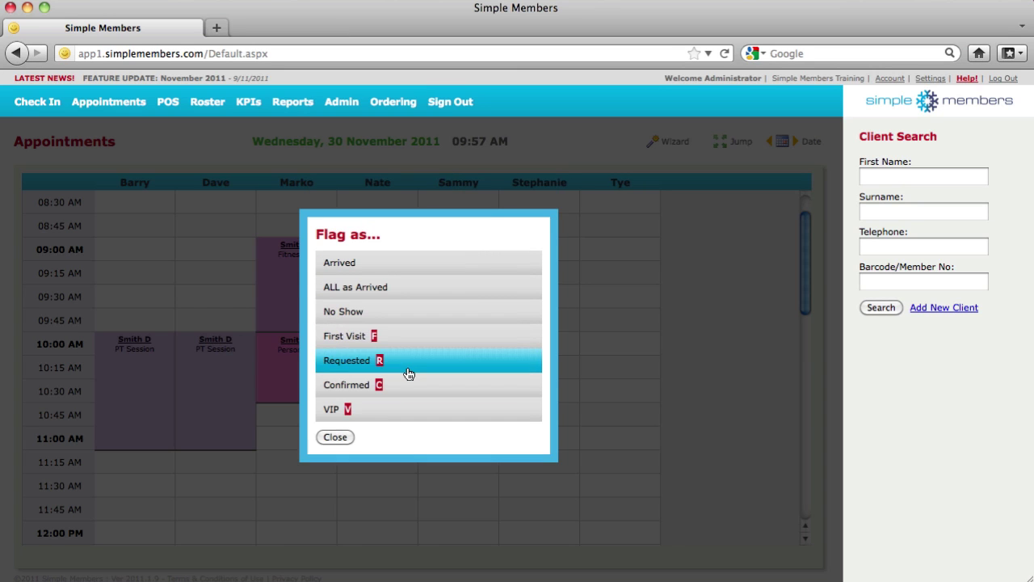
click(470, 284)
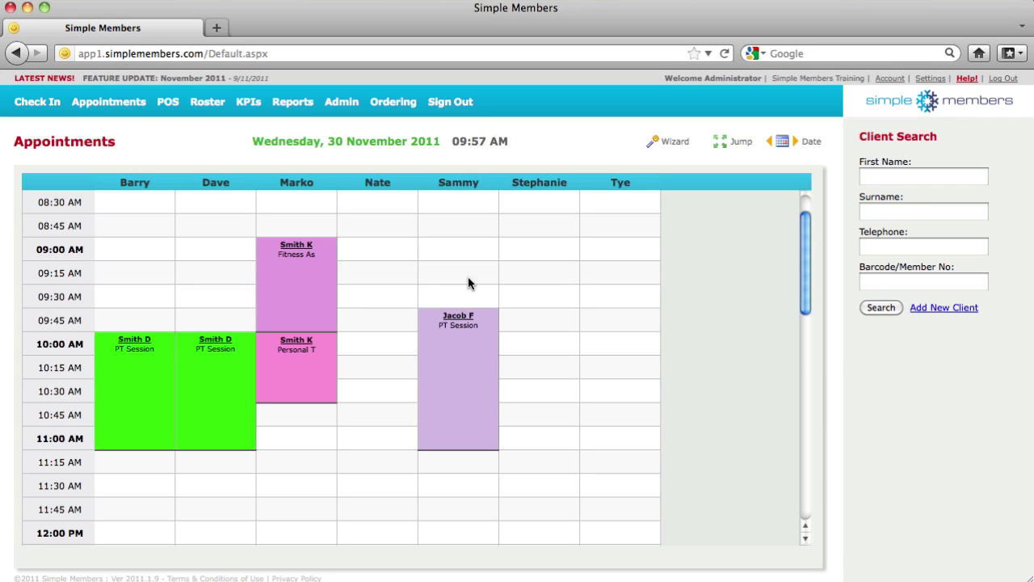
Look at the flag options available for the arrived PT Session, such as No Show, Confirmed and VIP
click(213, 347)
click(358, 368)
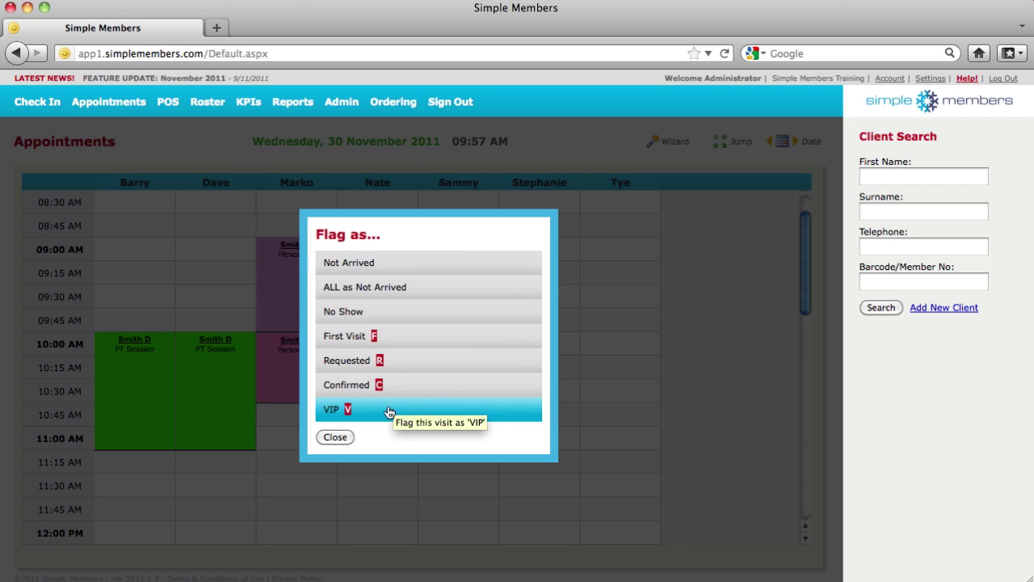
click(337, 437)
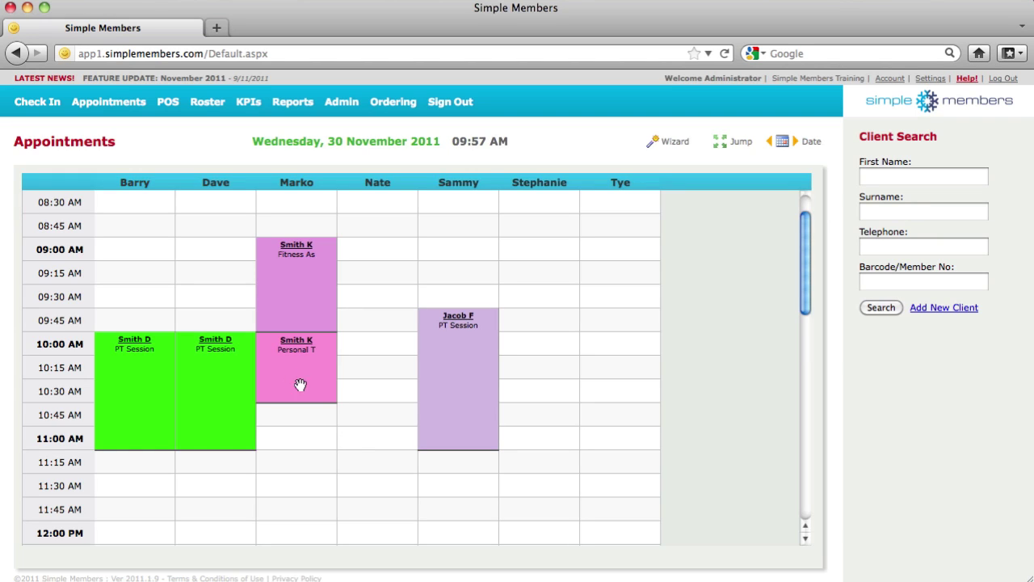
Delete the client's original 10:00 AM PT Session from the second operator's schedule and confirm the deletion
click(224, 343)
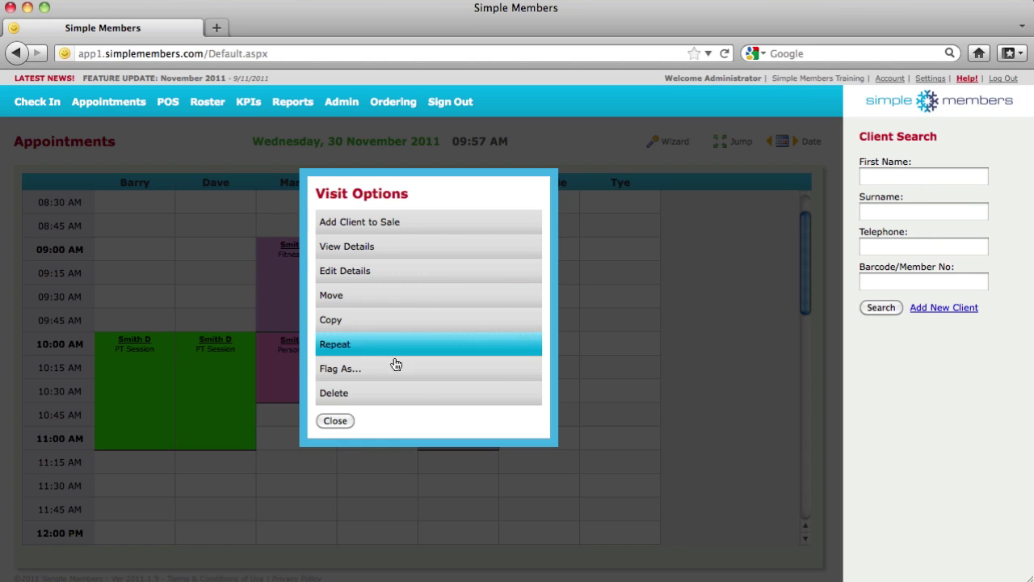
click(421, 394)
click(559, 297)
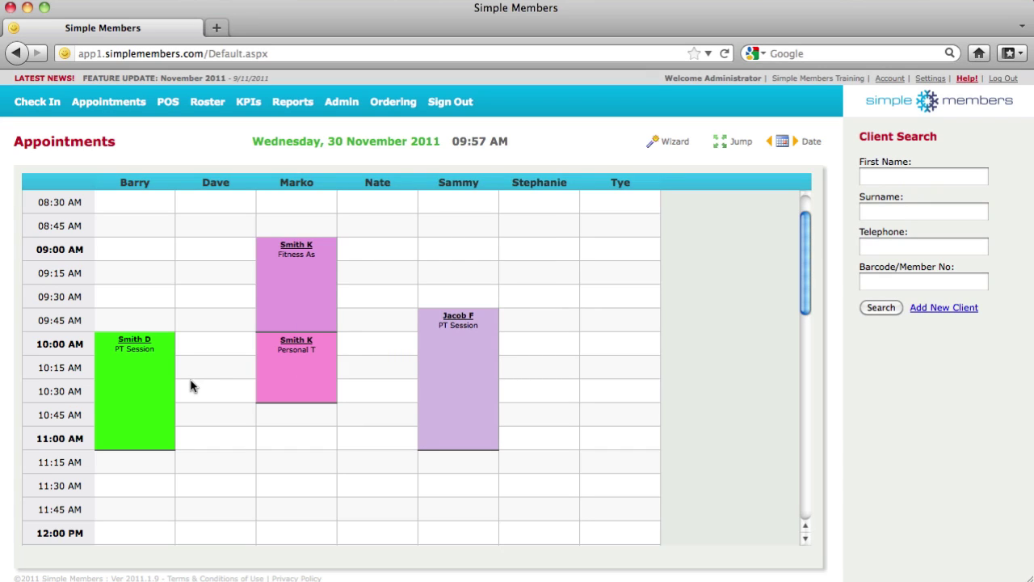
Add the remaining PT Session's client to a sale and include one Body Sculpt Protien Shake Powder with a seller assigned
click(144, 343)
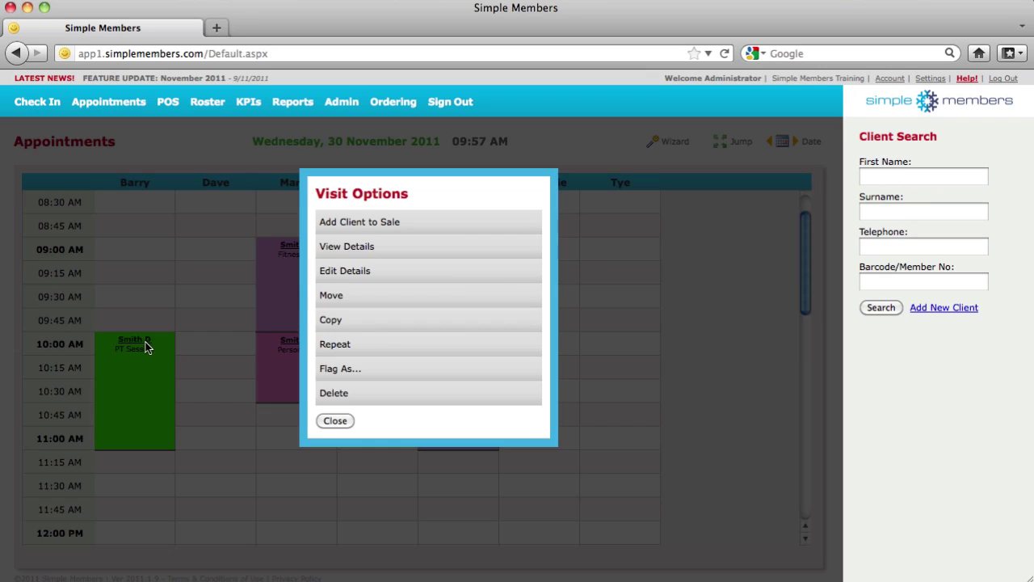
click(467, 224)
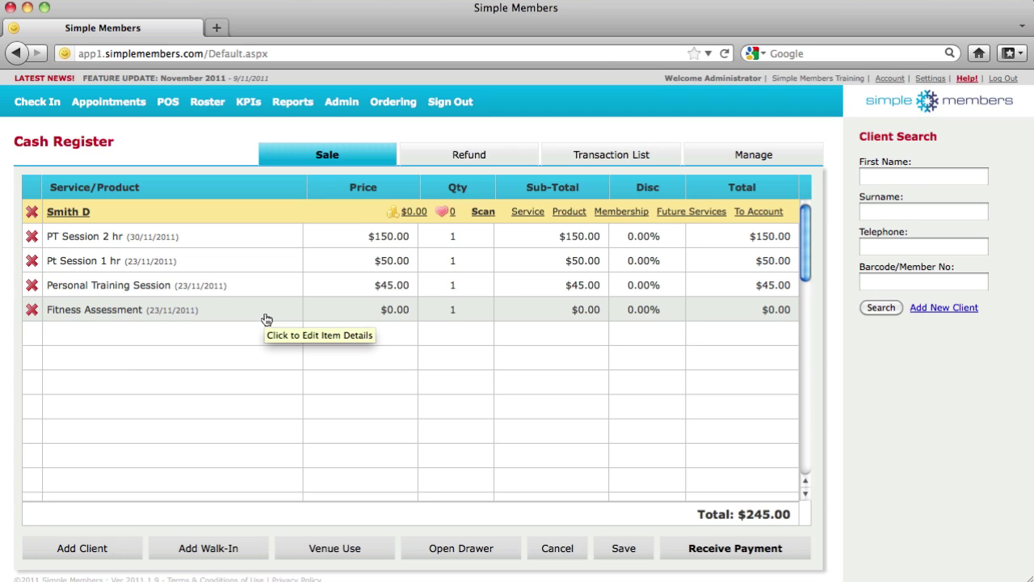
click(571, 211)
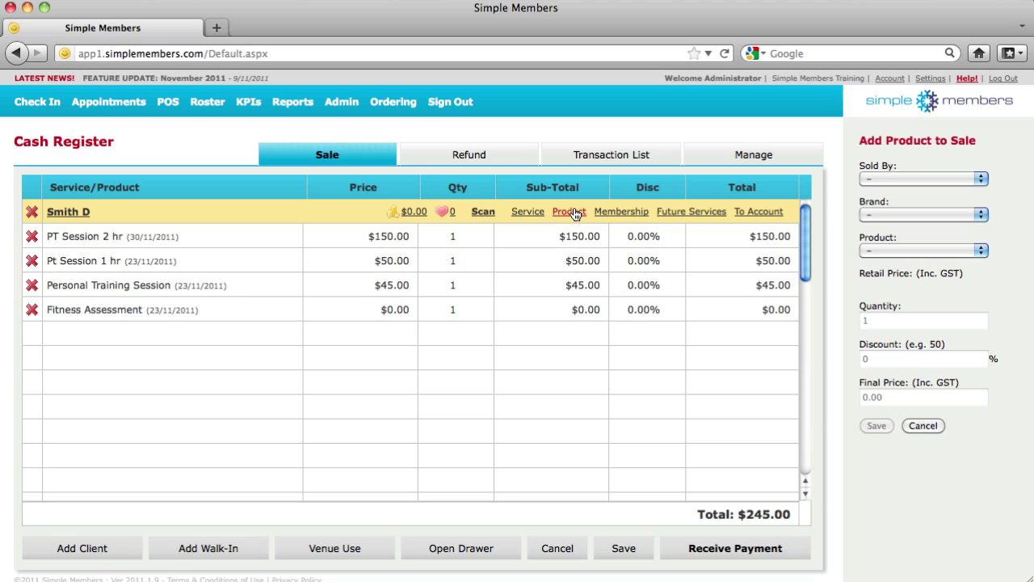
click(929, 179)
click(936, 216)
click(936, 215)
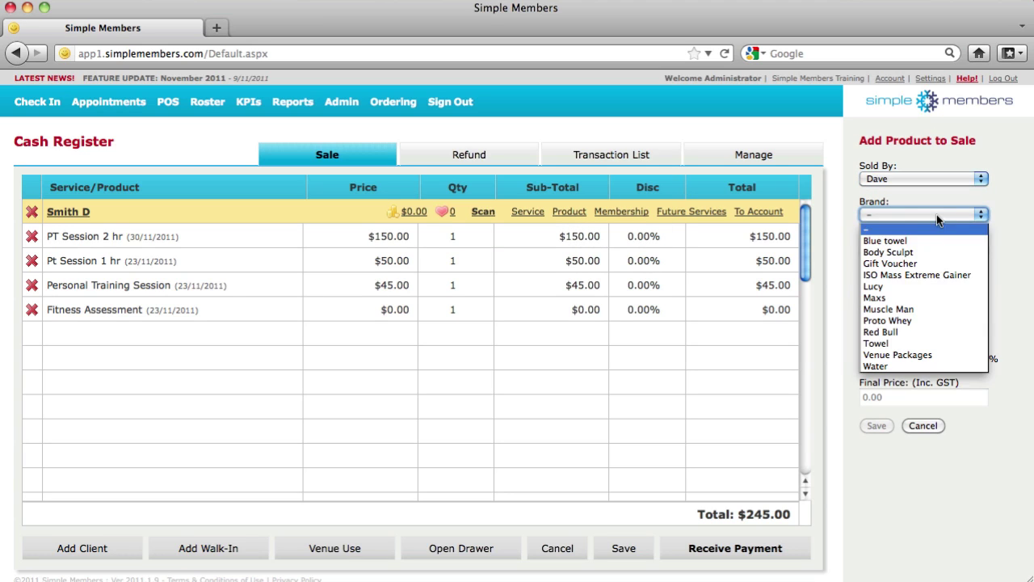
click(937, 256)
click(929, 250)
click(932, 277)
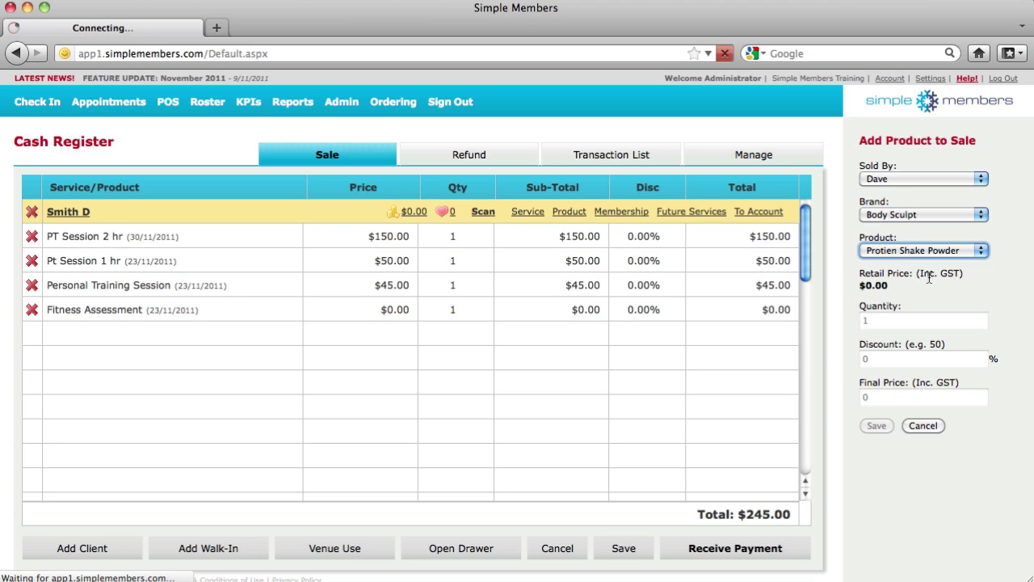
click(877, 425)
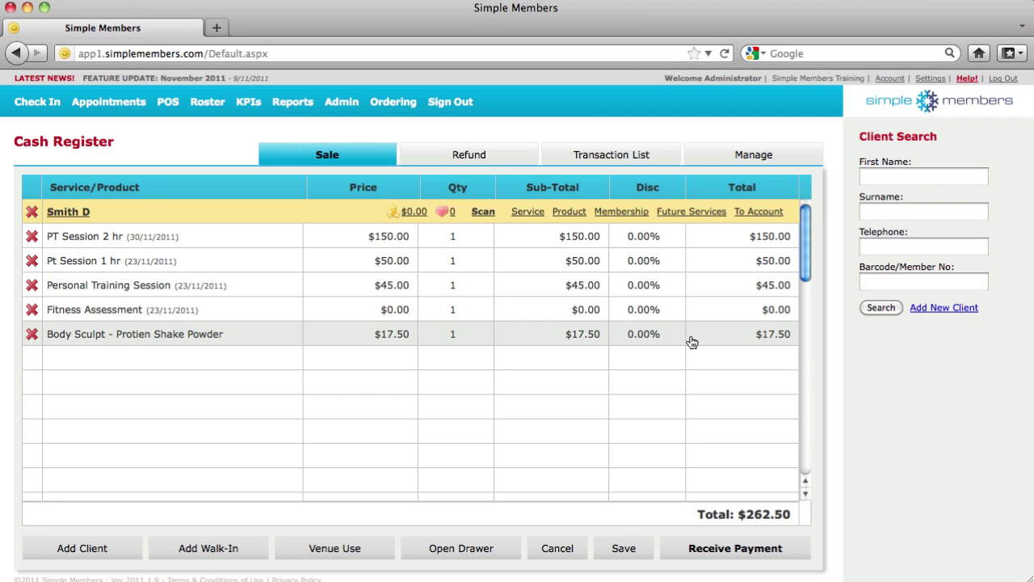
Try to add a 12 Month Membership to the client's sale, with the same seller assigned as for the product
click(631, 219)
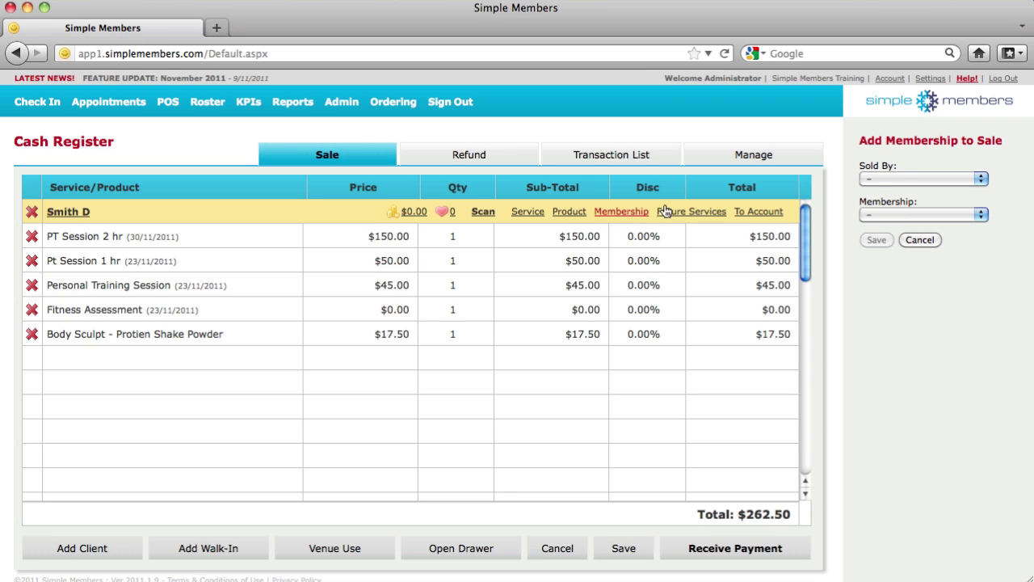
click(906, 177)
click(902, 214)
click(902, 212)
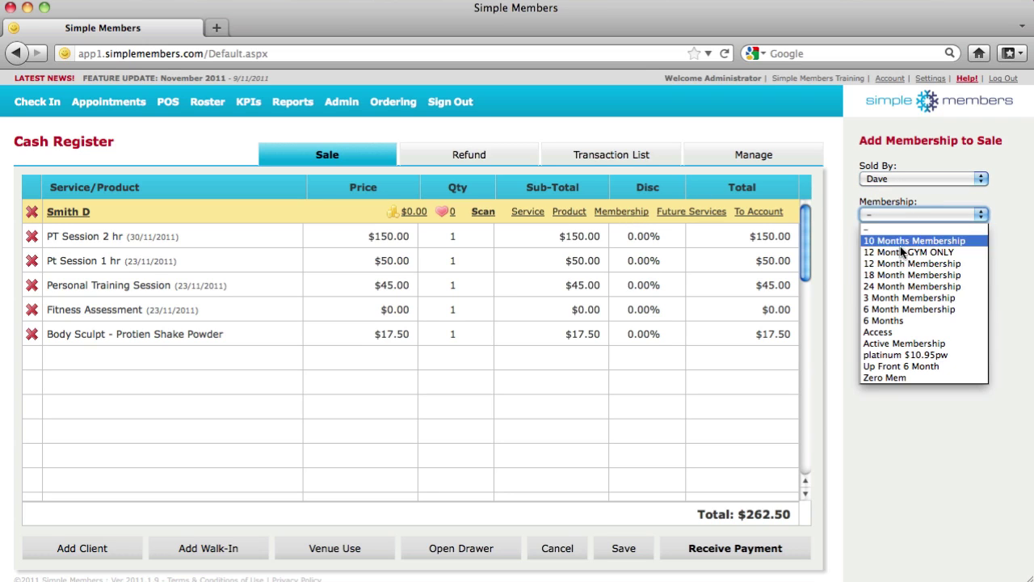
click(901, 259)
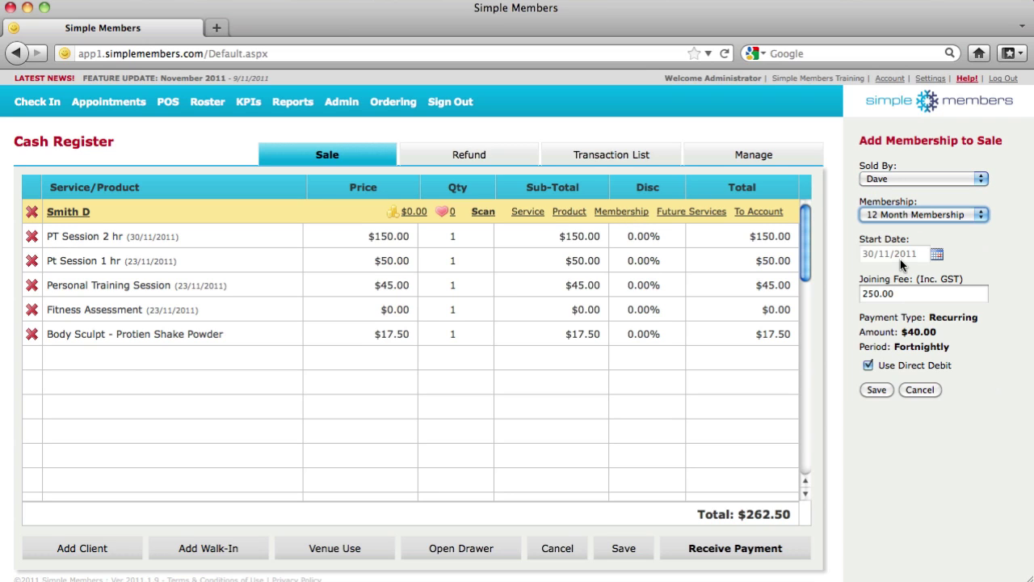
click(884, 389)
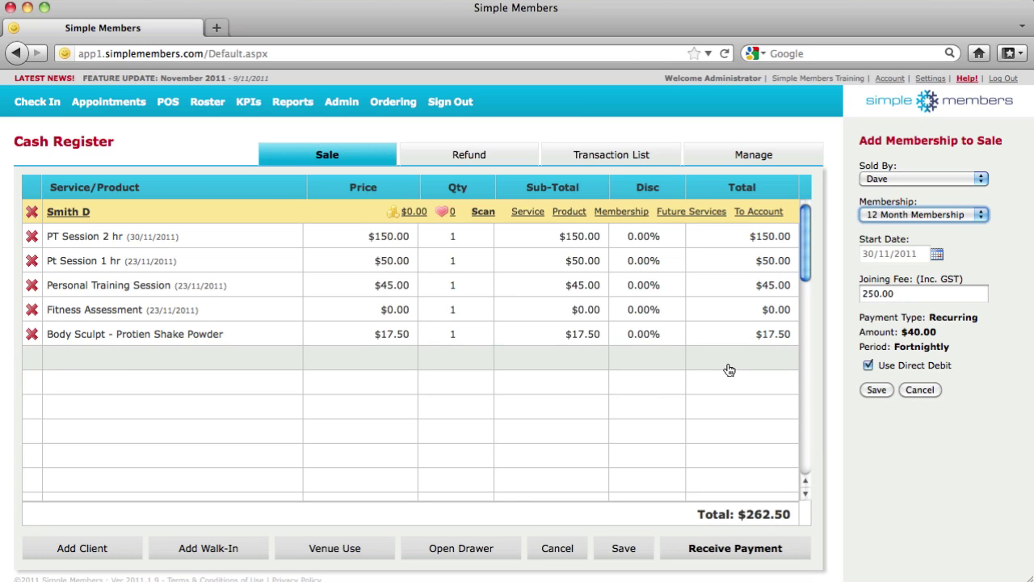
click(920, 389)
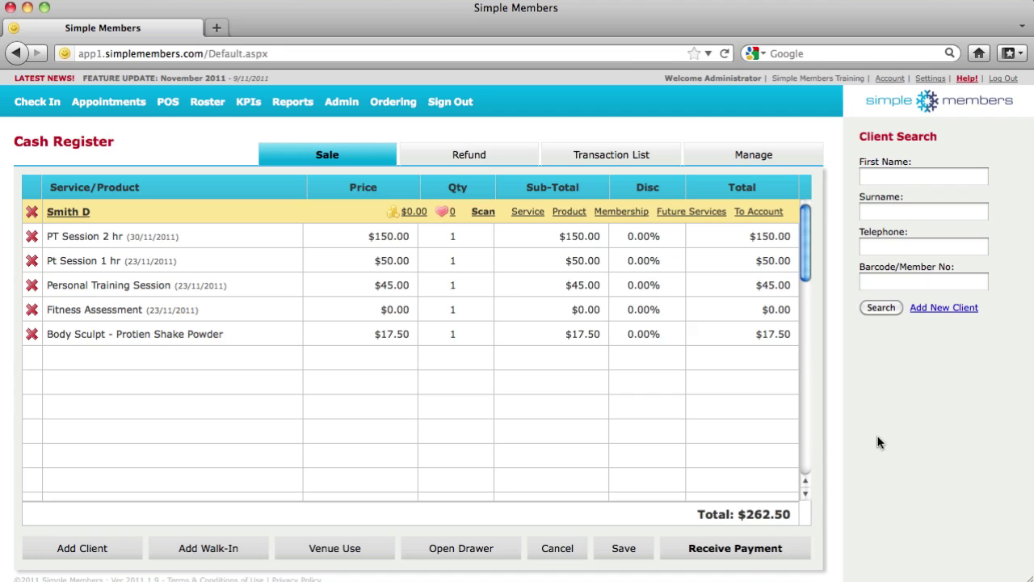
Open the payment details for the client's sale and try Credit Card and Gift Card as the payment type
click(751, 558)
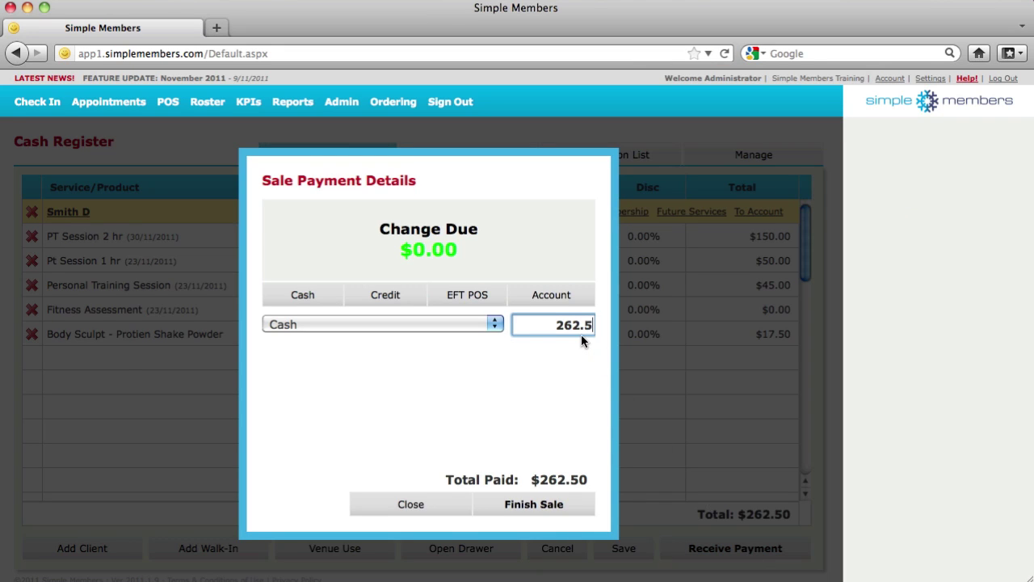
click(433, 303)
click(404, 299)
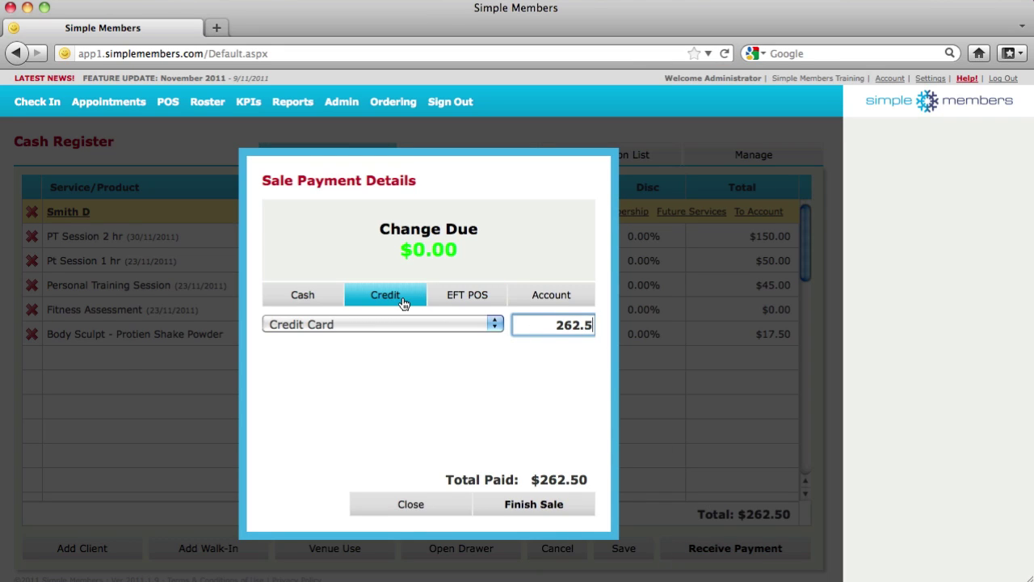
click(390, 322)
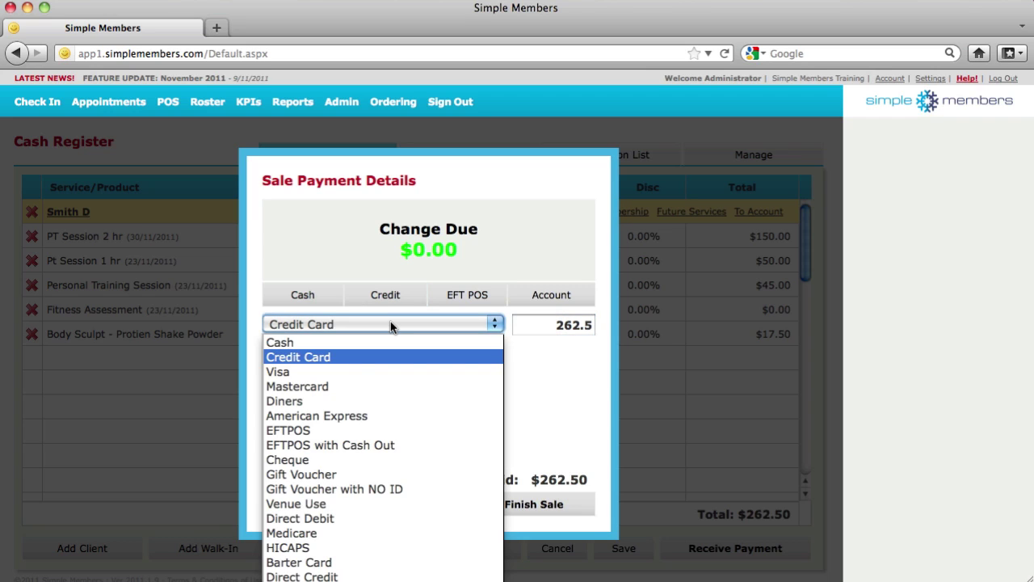
click(392, 575)
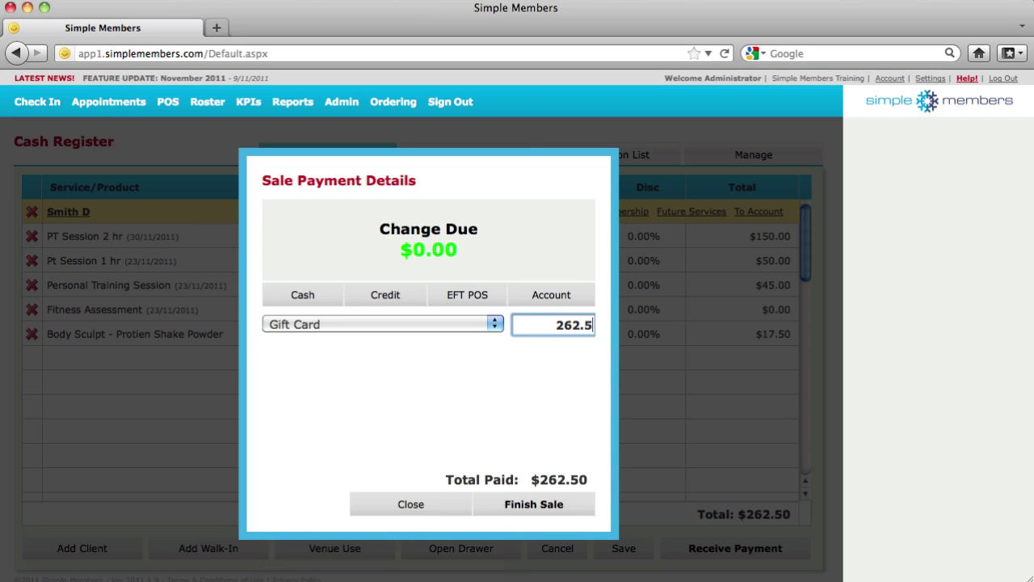
Split the sale's payment into $100 by Cash and the remaining $162.50 by Credit Card
click(473, 323)
click(455, 339)
double_click(548, 327)
text(100)
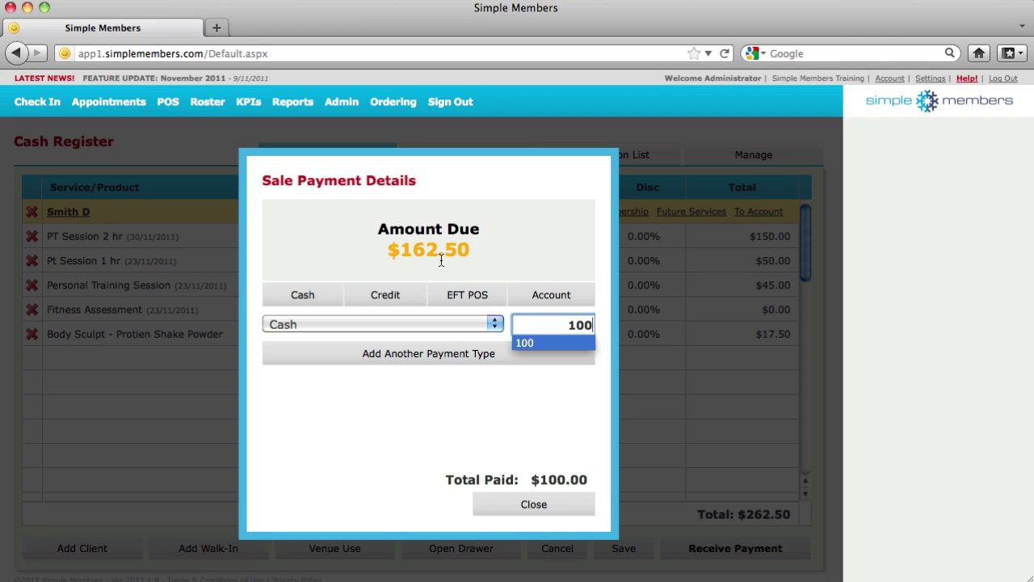
click(444, 353)
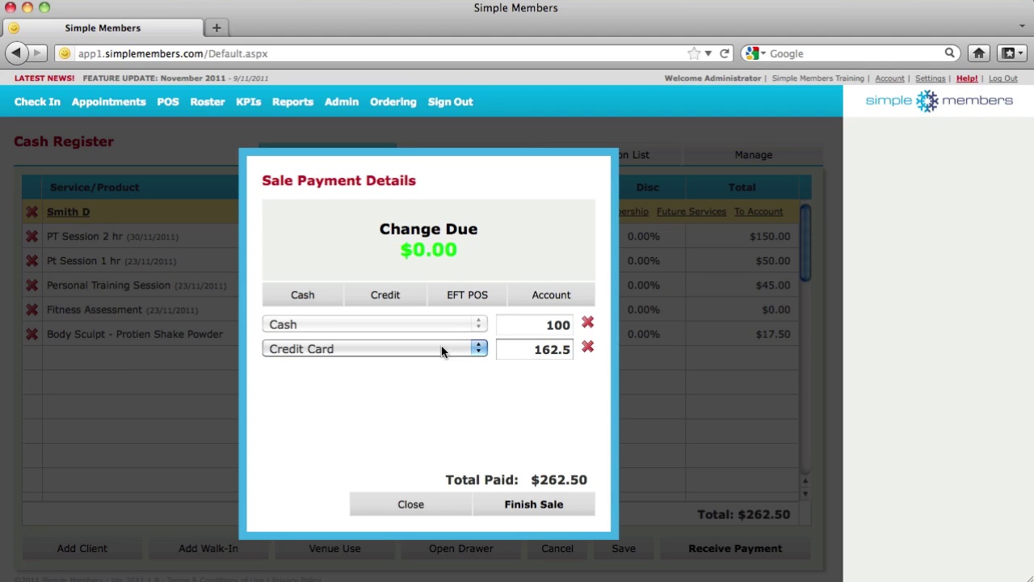
Finish the sale with the second payment kept as Credit Card, without printing the receipt, and dismiss the loyalty points summary
click(391, 349)
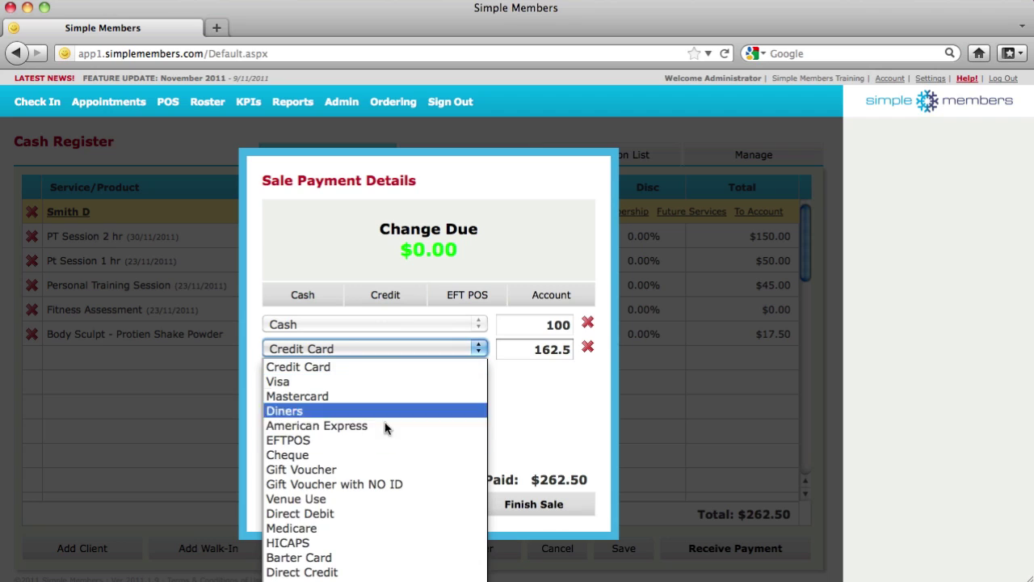
click(396, 350)
click(517, 503)
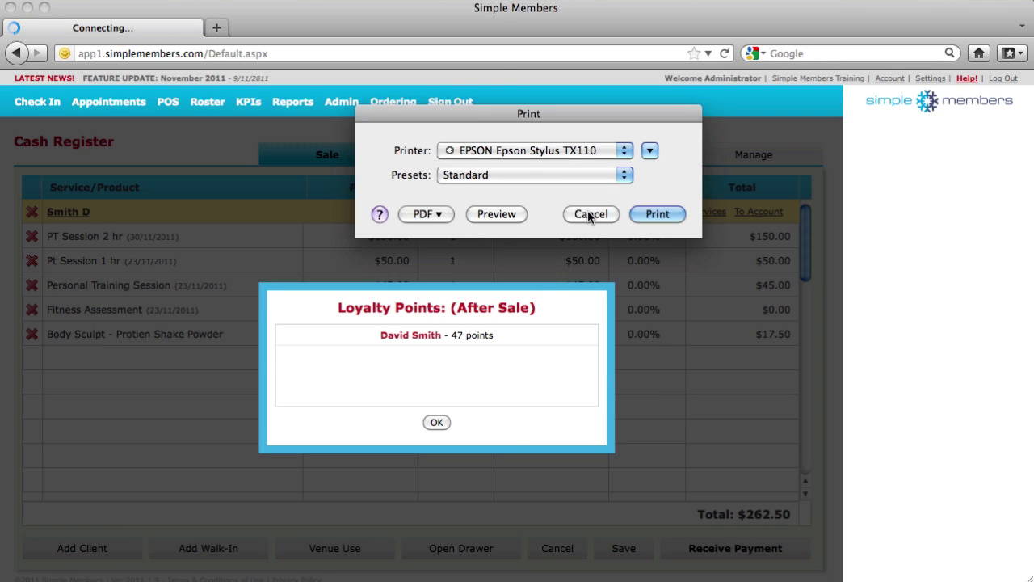
click(590, 214)
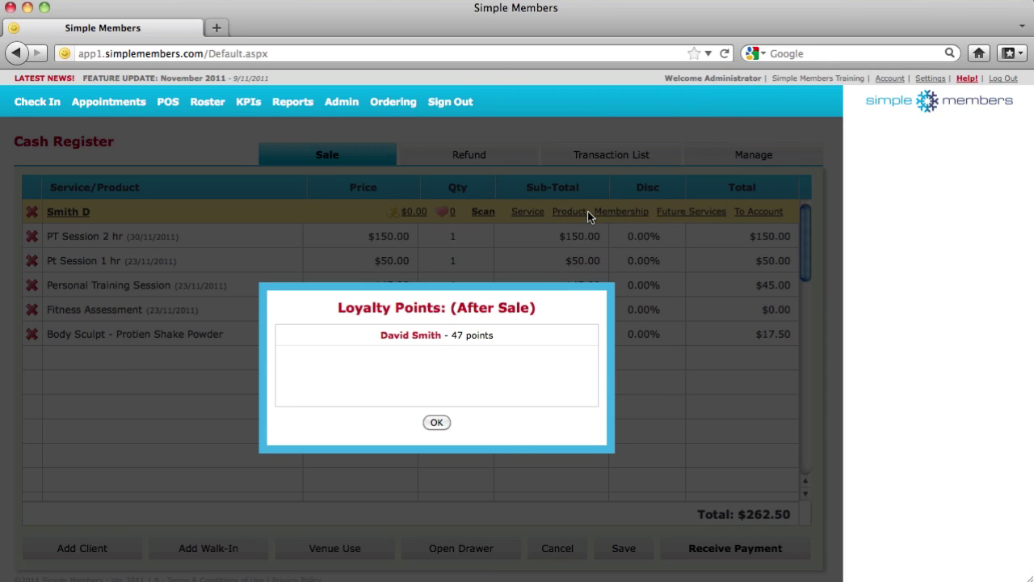
click(437, 422)
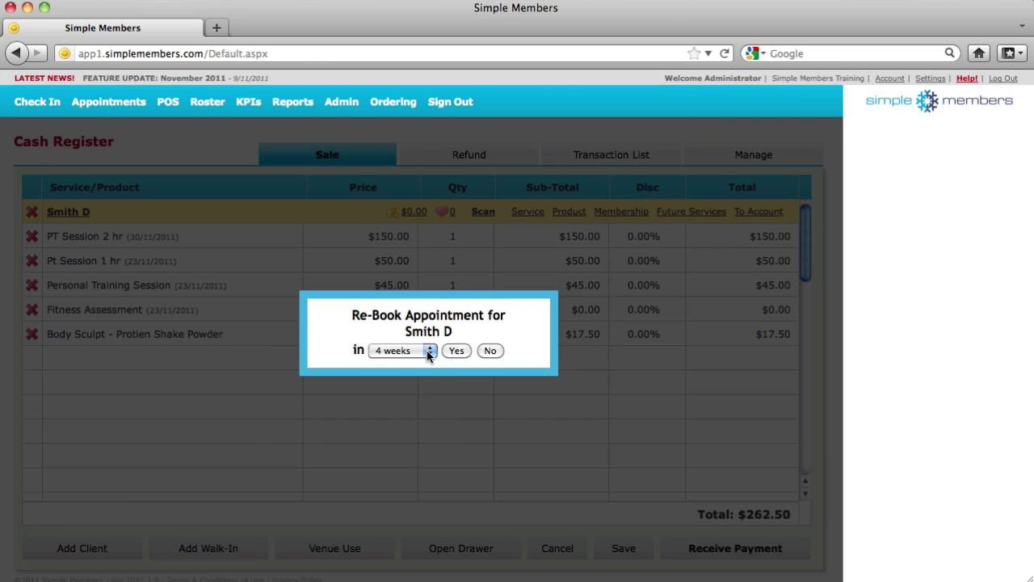
Choose to re-book the client's appointments in 5 weeks
click(429, 350)
click(413, 412)
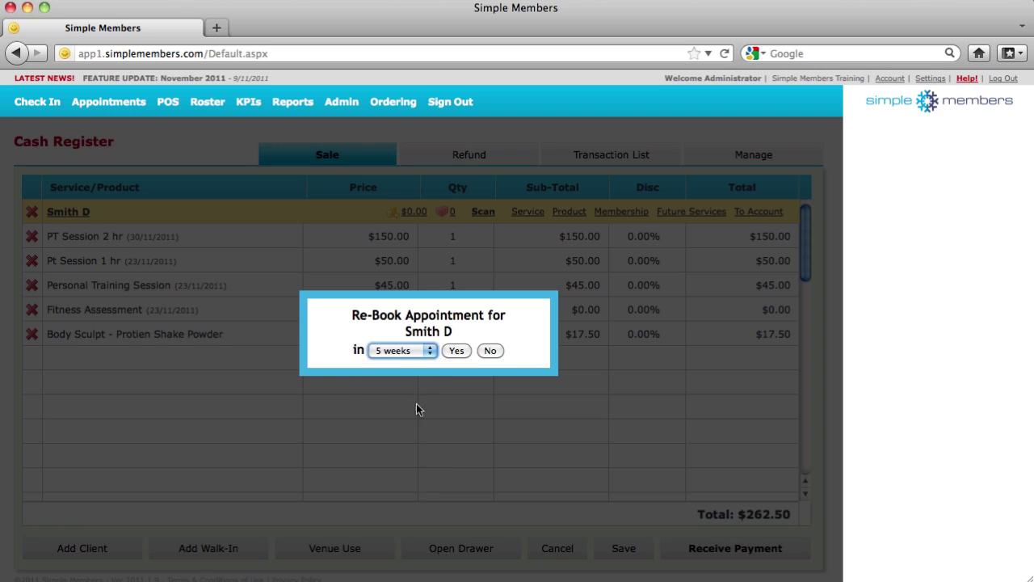
click(458, 351)
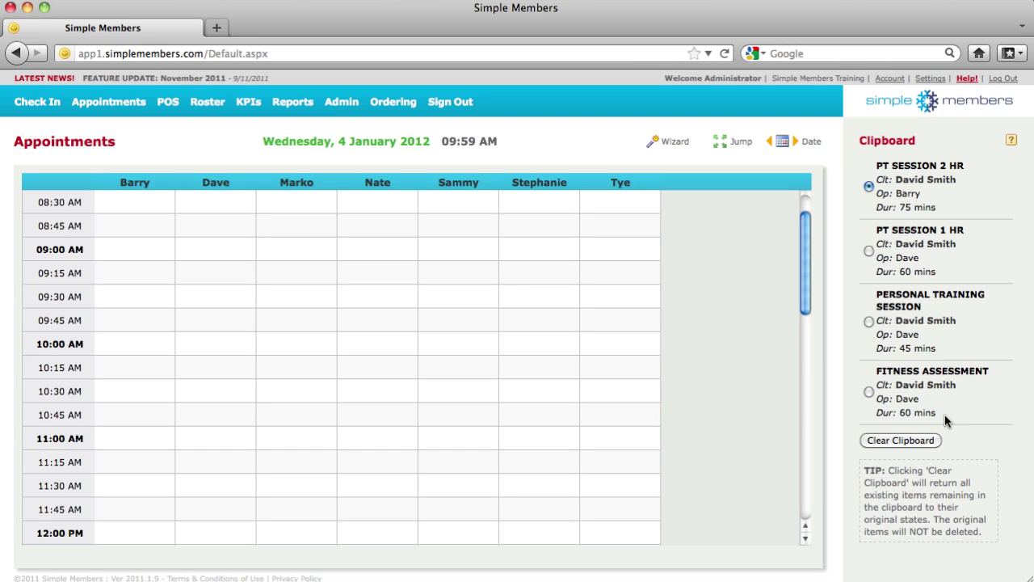
Place the 2-hour PT Session at 10:00 AM and the 1-hour one at 11:15 AM with the third operator, and clear the remaining clipboard items
click(317, 341)
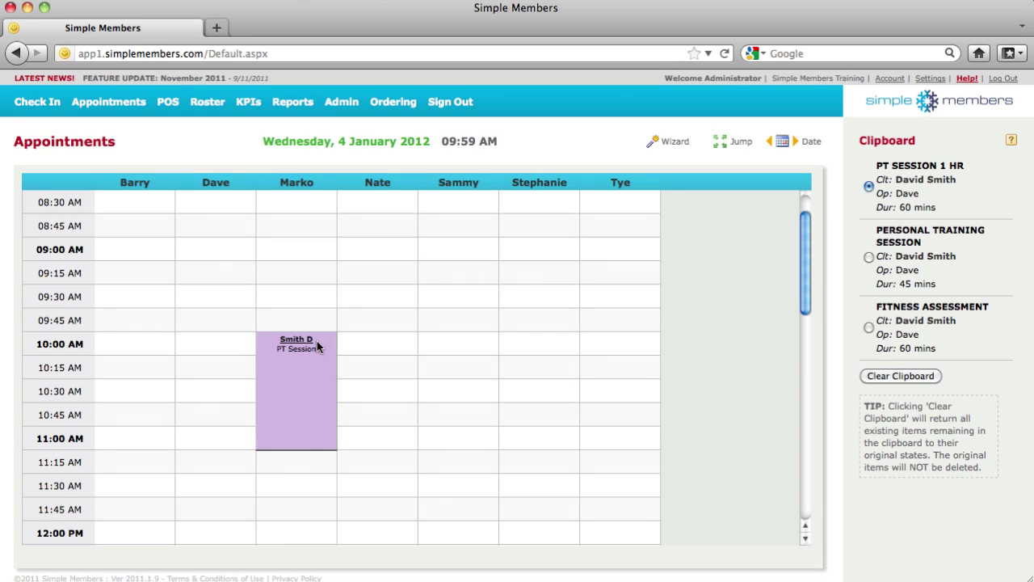
click(307, 461)
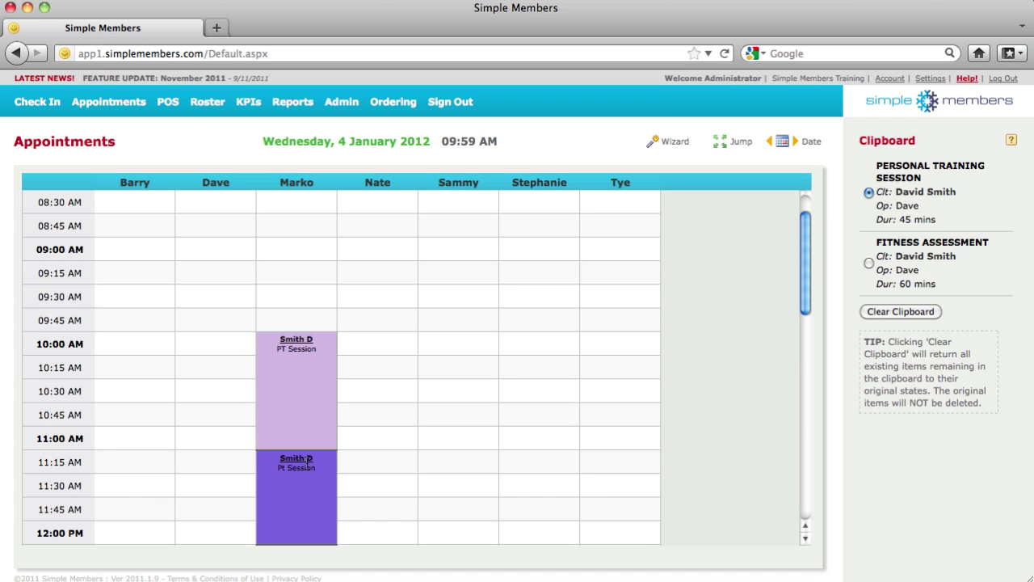
click(900, 311)
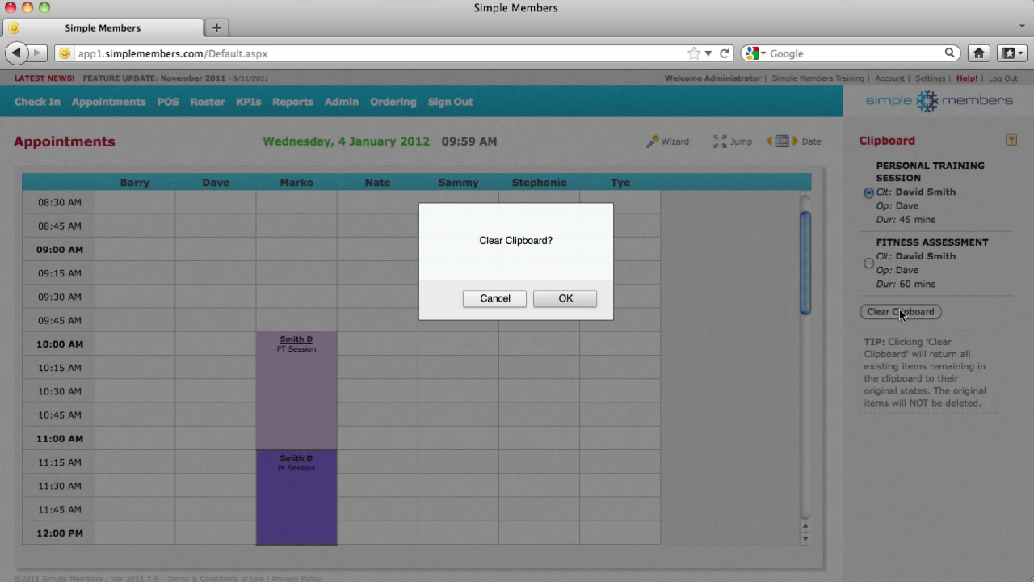
click(565, 298)
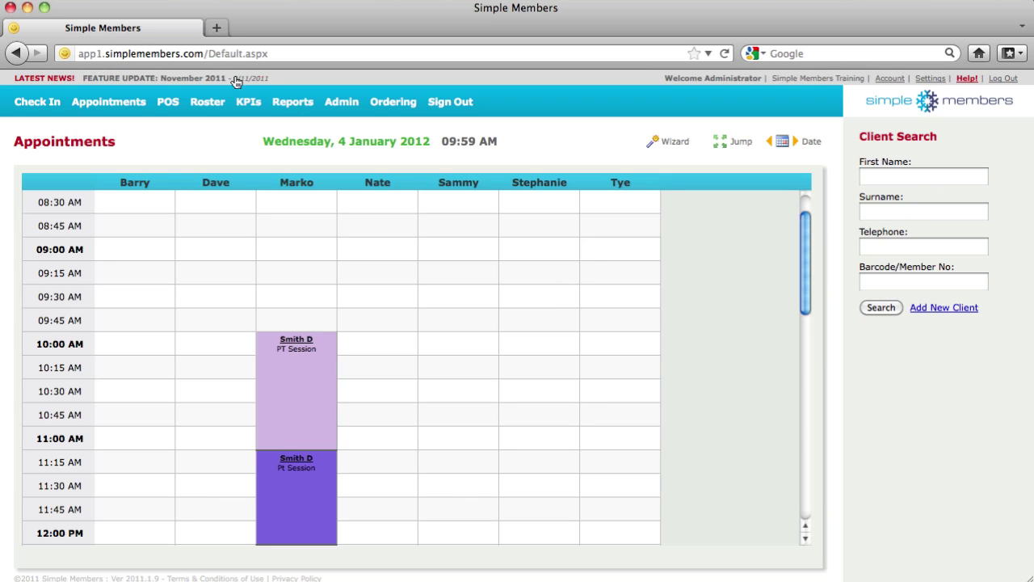
Return to the 30 November 2011 appointments and change the flag of the first operator's 10:00 AM PT Session
click(137, 103)
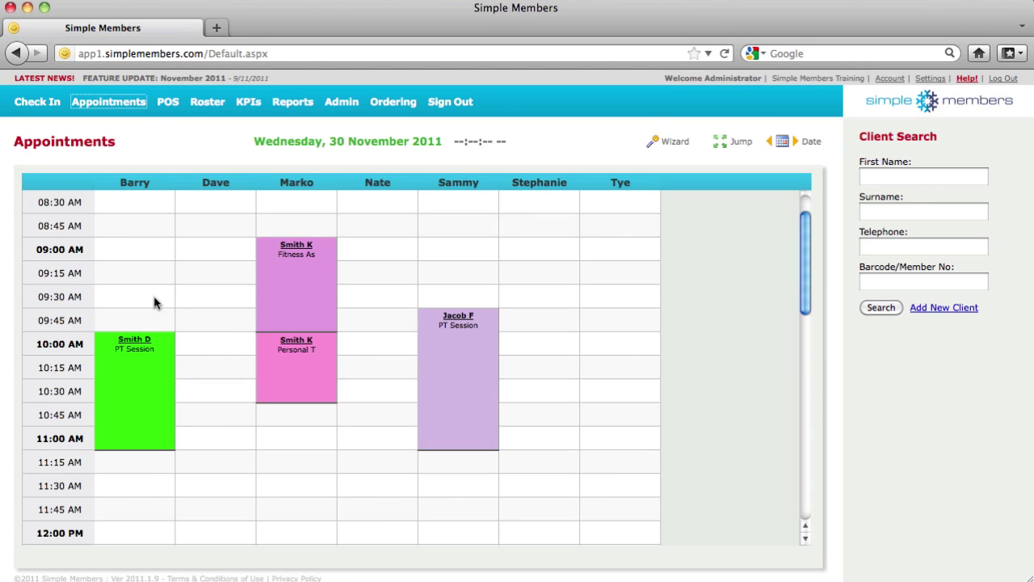
click(133, 342)
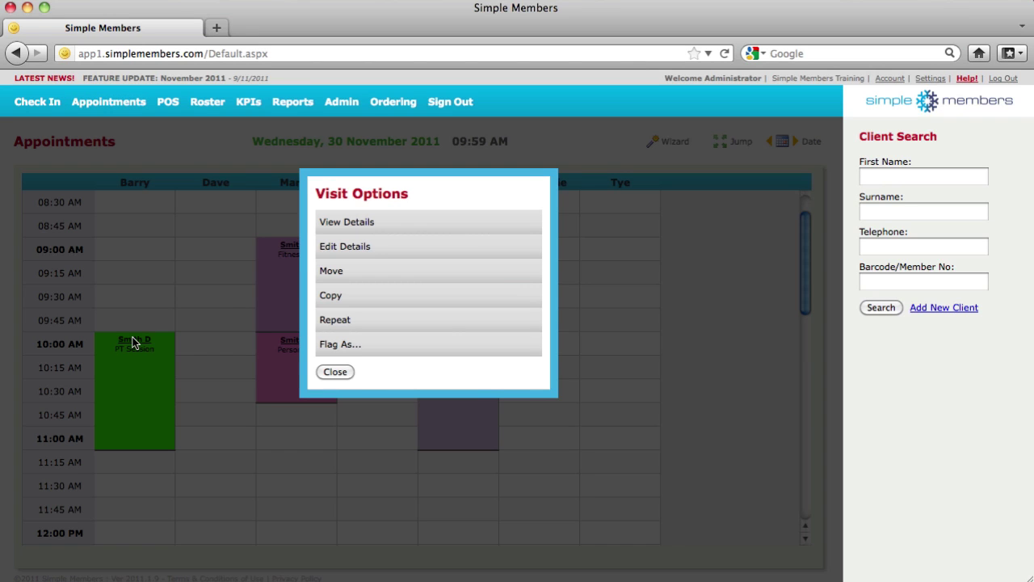
click(328, 343)
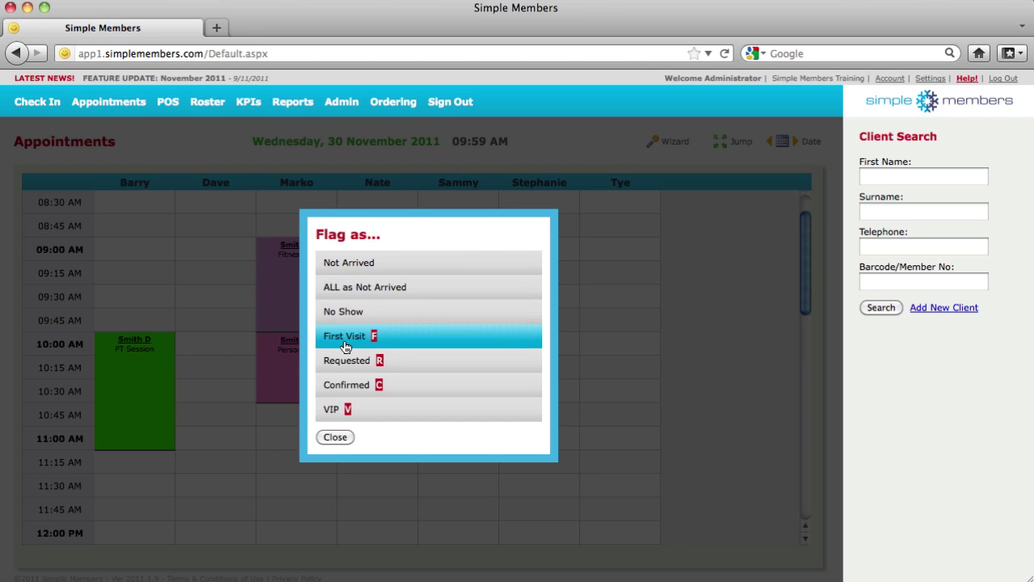
click(396, 276)
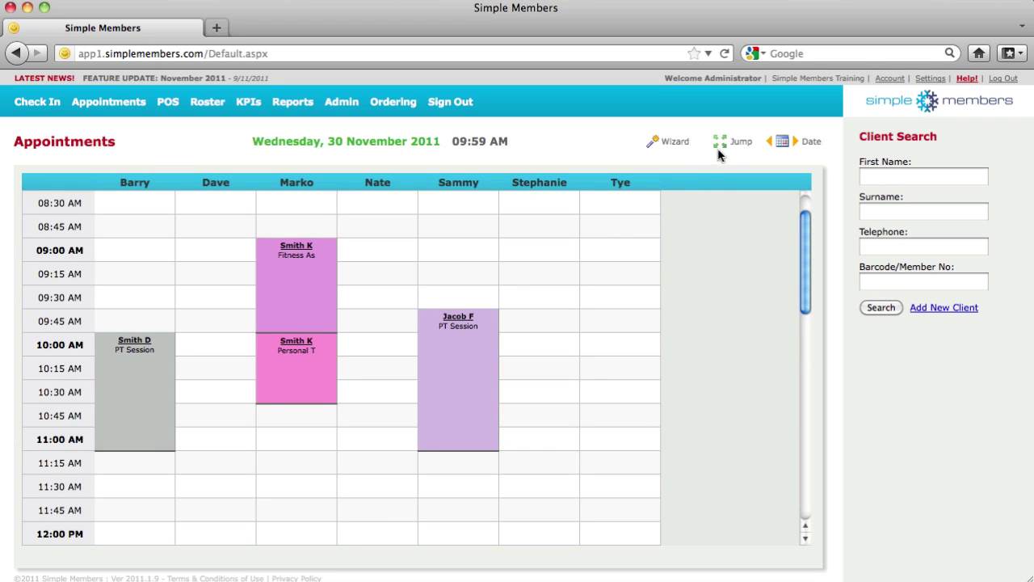
Look at the week-jump options for the appointment calendar and close them without choosing one
click(742, 145)
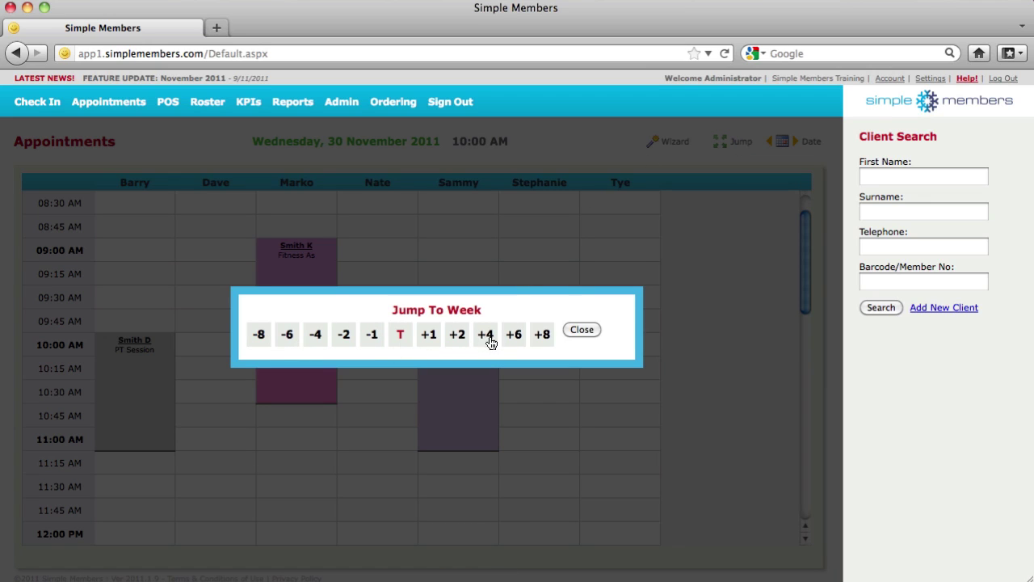
click(581, 330)
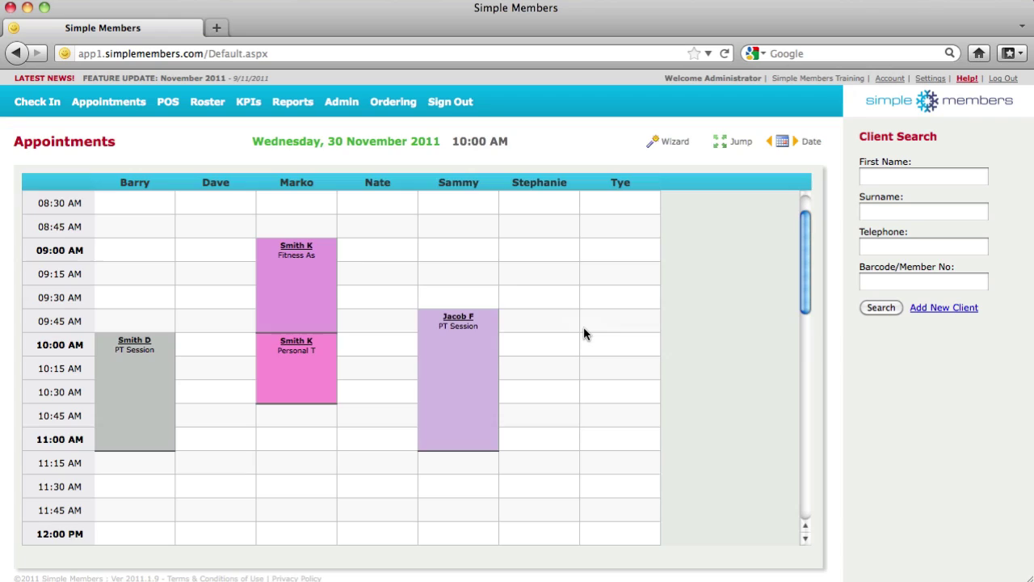